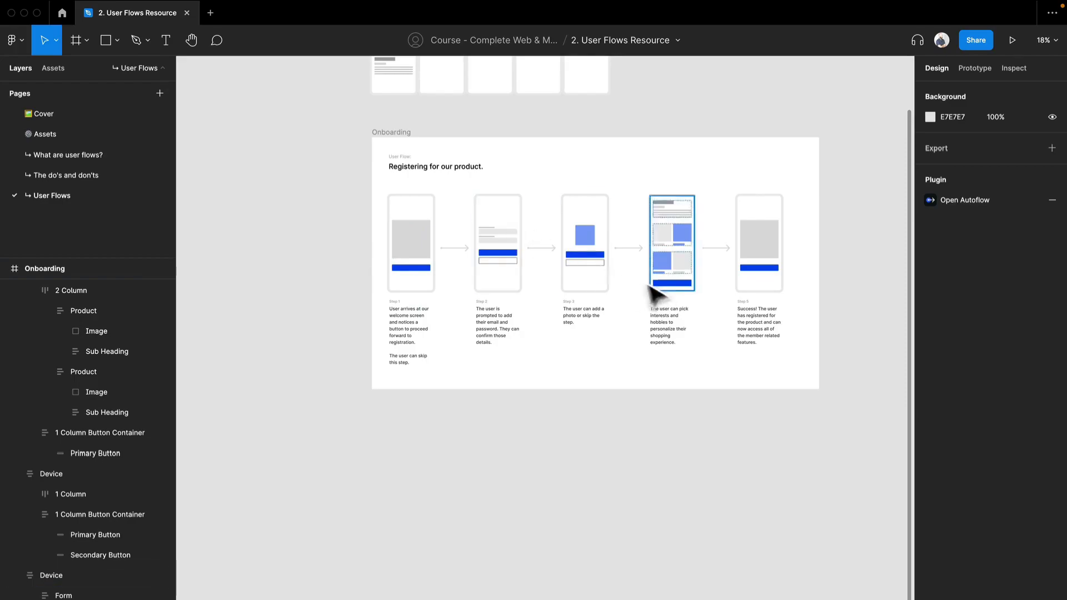
Step: Duplicate the Onboarding frame and place the copy directly below the original
{"action": "left_click_drag", "start_coordinate": [455, 371], "coordinate": [418, 396]}
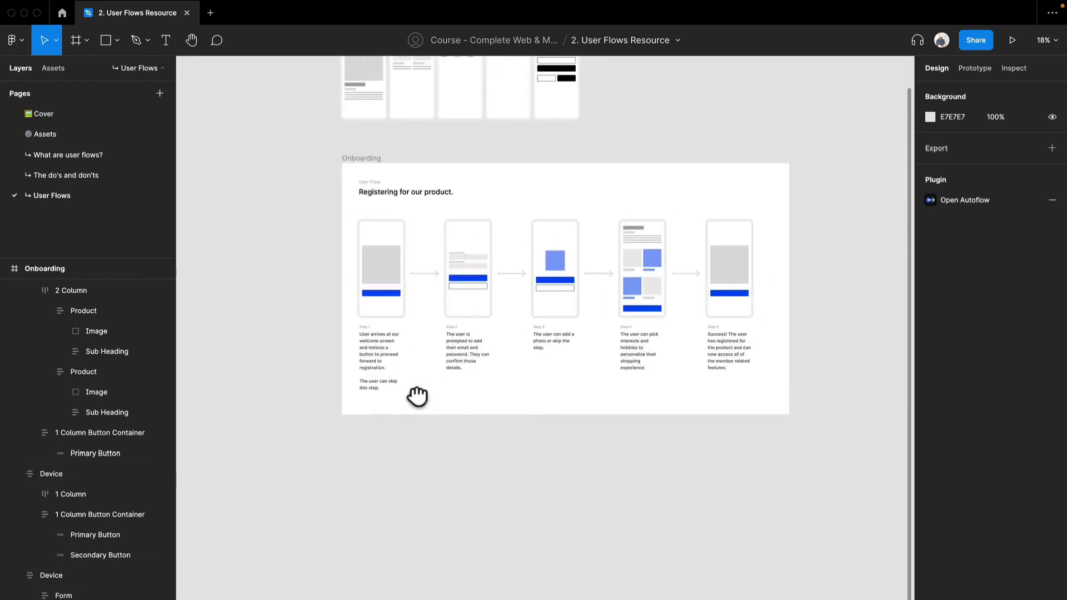
{"action": "left_click", "coordinate": [375, 158]}
{"action": "key", "text": "super+d"}
{"action": "scroll", "coordinate": [434, 268], "scroll_direction": "down", "scroll_amount": 3}
{"action": "left_click_drag", "start_coordinate": [439, 253], "coordinate": [611, 281]}
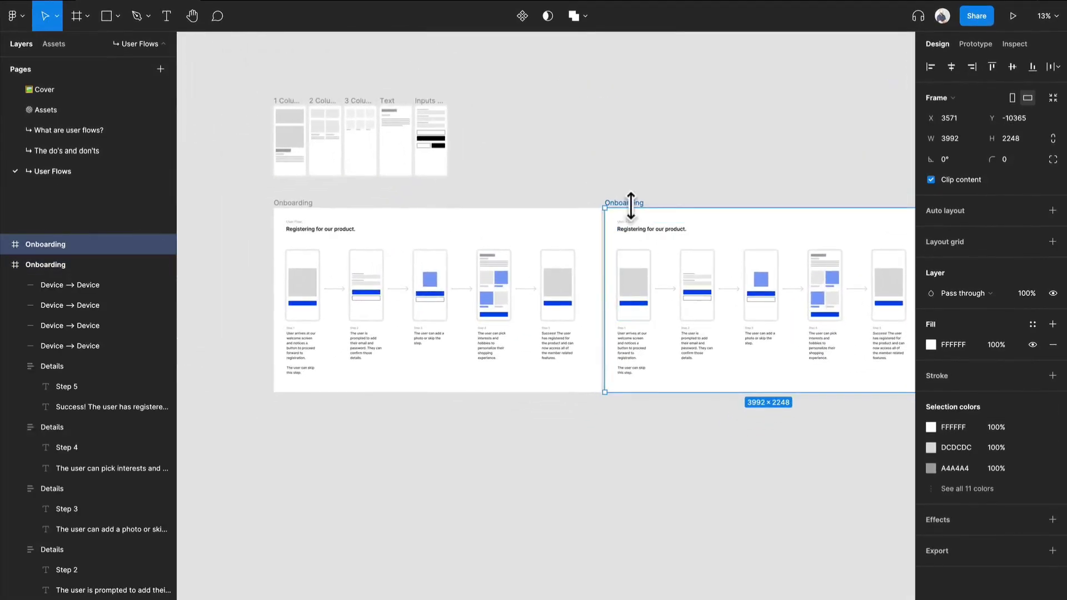
{"action": "left_click_drag", "start_coordinate": [638, 209], "coordinate": [475, 285]}
Step: Rename the duplicated Onboarding frame as "Search"
{"action": "scroll", "coordinate": [338, 395], "scroll_direction": "up", "scroll_amount": 4}
{"action": "scroll", "coordinate": [471, 292], "scroll_direction": "up", "scroll_amount": 2}
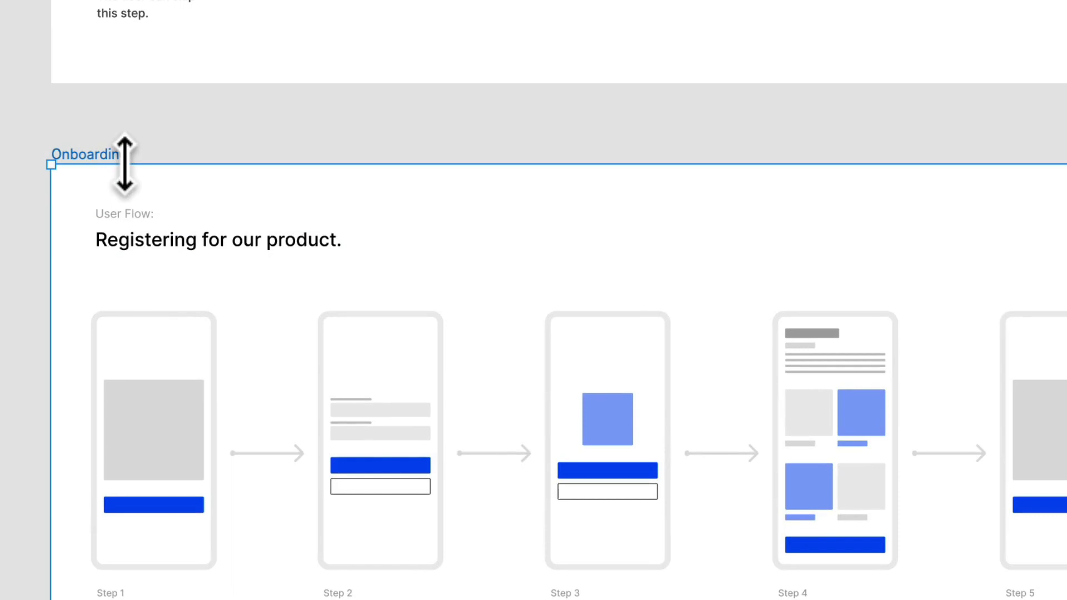
{"action": "type", "text": "Search"}
{"action": "key", "text": "Return"}
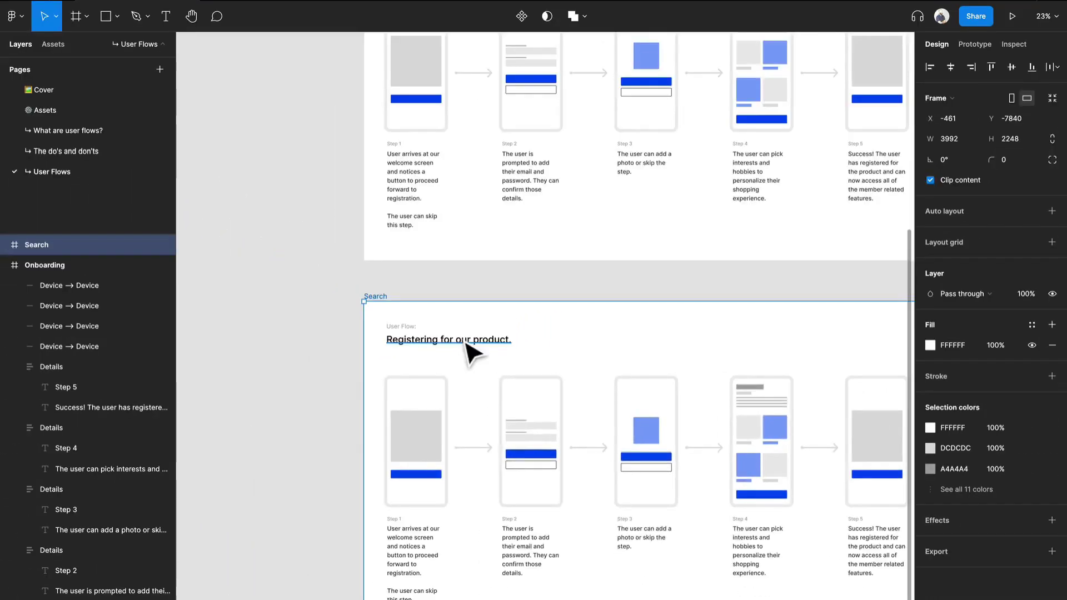
Step: Replace the Search frame's heading with "Finding the right product through search."
{"action": "scroll", "coordinate": [465, 342], "scroll_direction": "up", "scroll_amount": 4}
{"action": "left_click_drag", "start_coordinate": [465, 343], "coordinate": [465, 269]}
{"action": "left_click", "coordinate": [463, 269]}
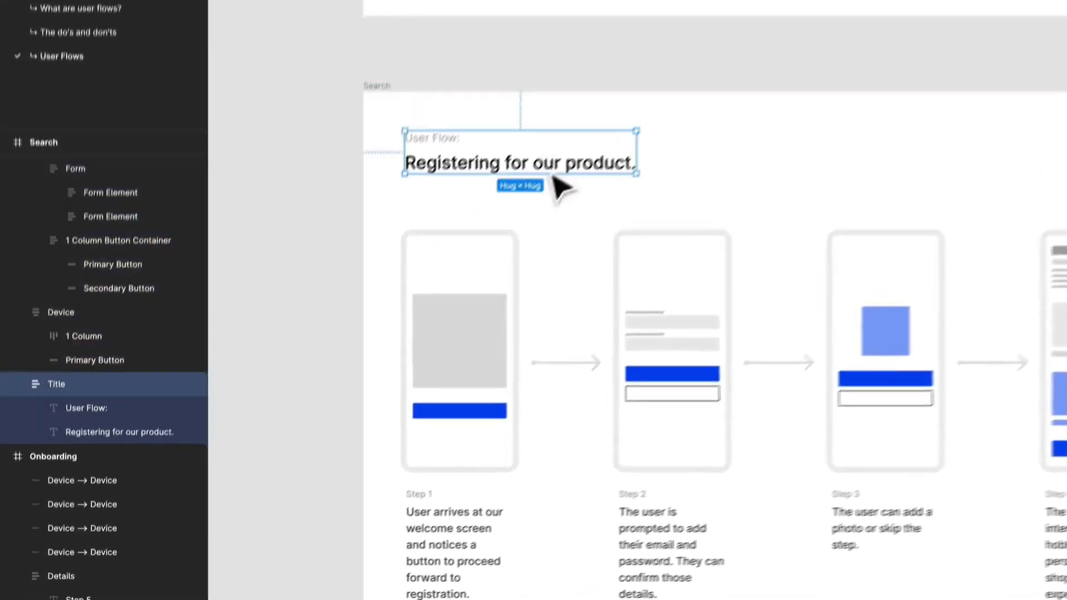
{"action": "left_click", "coordinate": [542, 180]}
{"action": "double_click", "coordinate": [550, 179]}
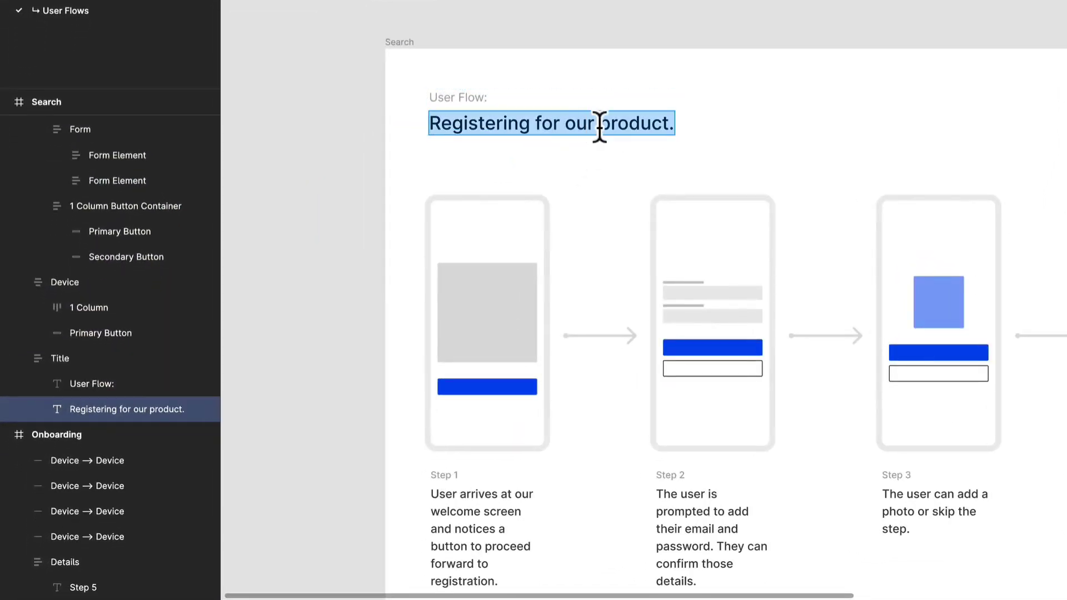
{"action": "type", "text": "Find"}
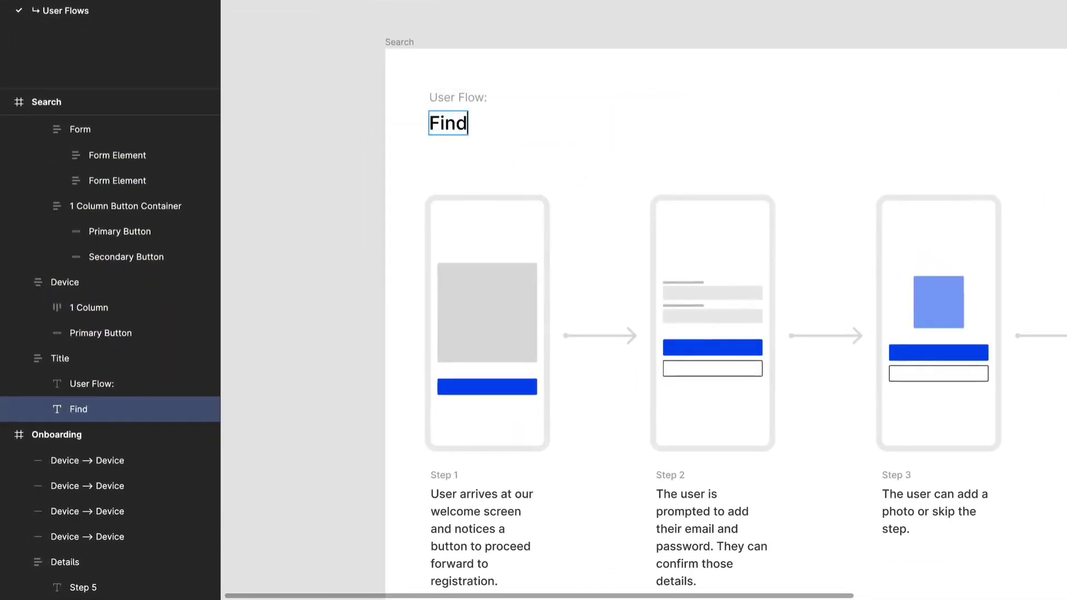
{"action": "type", "text": "ing the rig"}
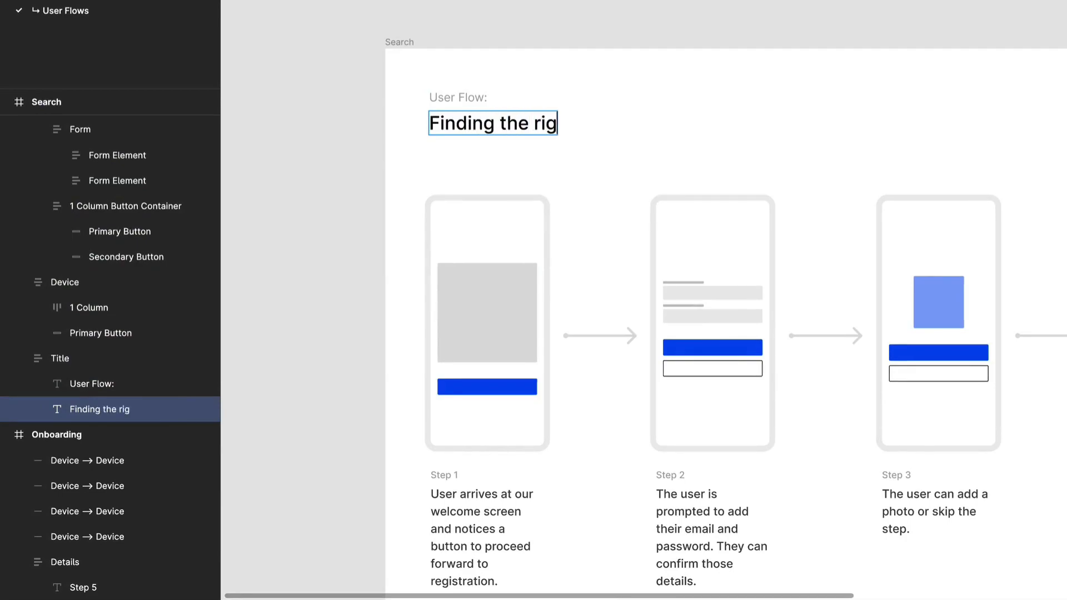
{"action": "type", "text": "ht product th"}
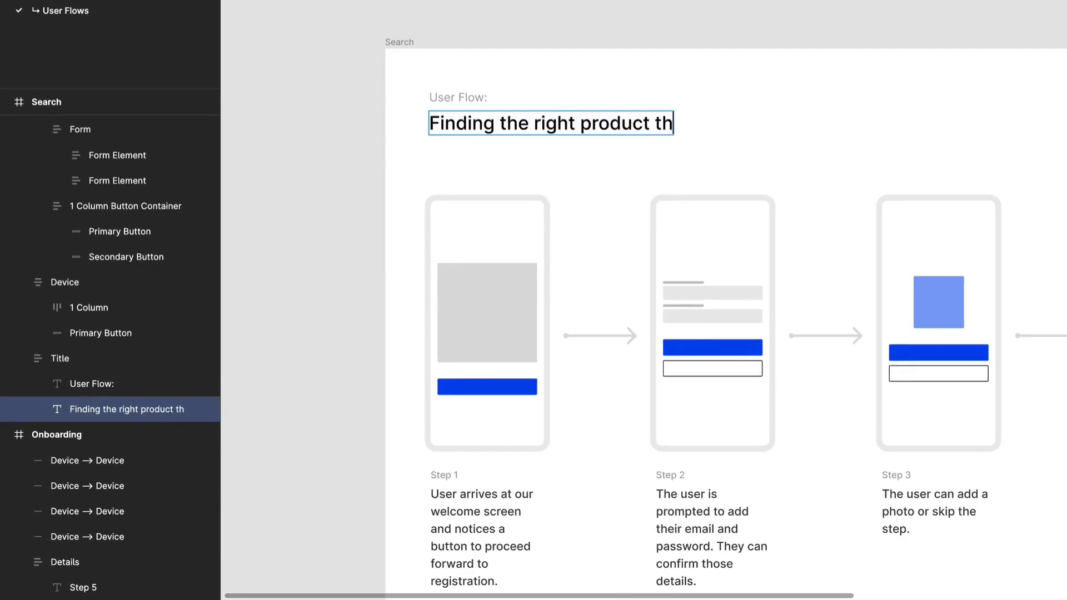
{"action": "type", "text": "rough search."}
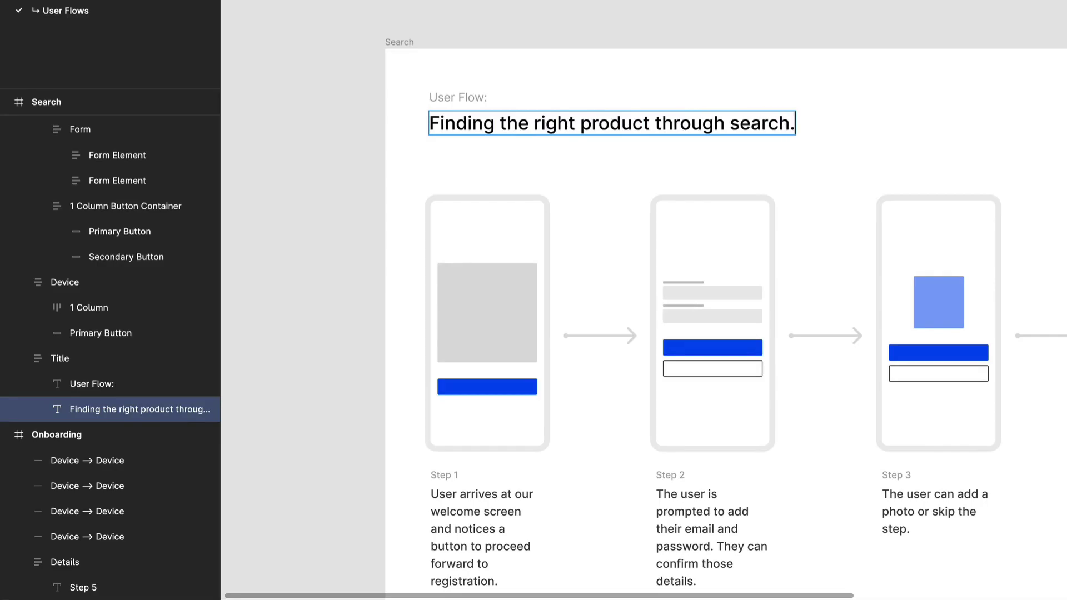
{"action": "left_click", "coordinate": [635, 5]}
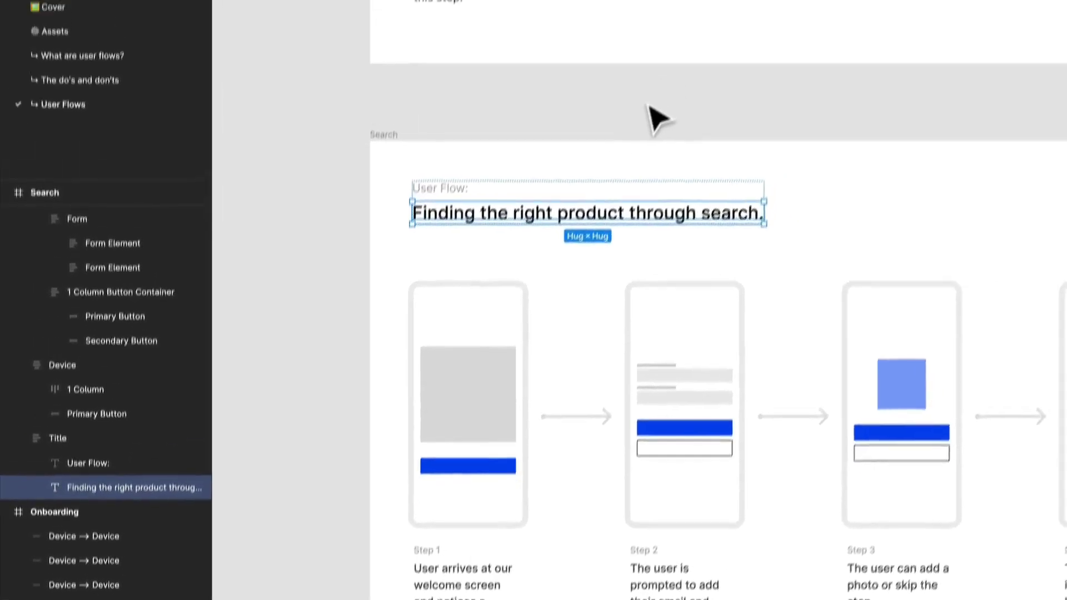
Step: Review the copied device screens and step descriptions across the Search frame
{"action": "left_click_drag", "start_coordinate": [673, 14], "coordinate": [539, 104]}
{"action": "scroll", "coordinate": [542, 106], "scroll_direction": "down", "scroll_amount": 2}
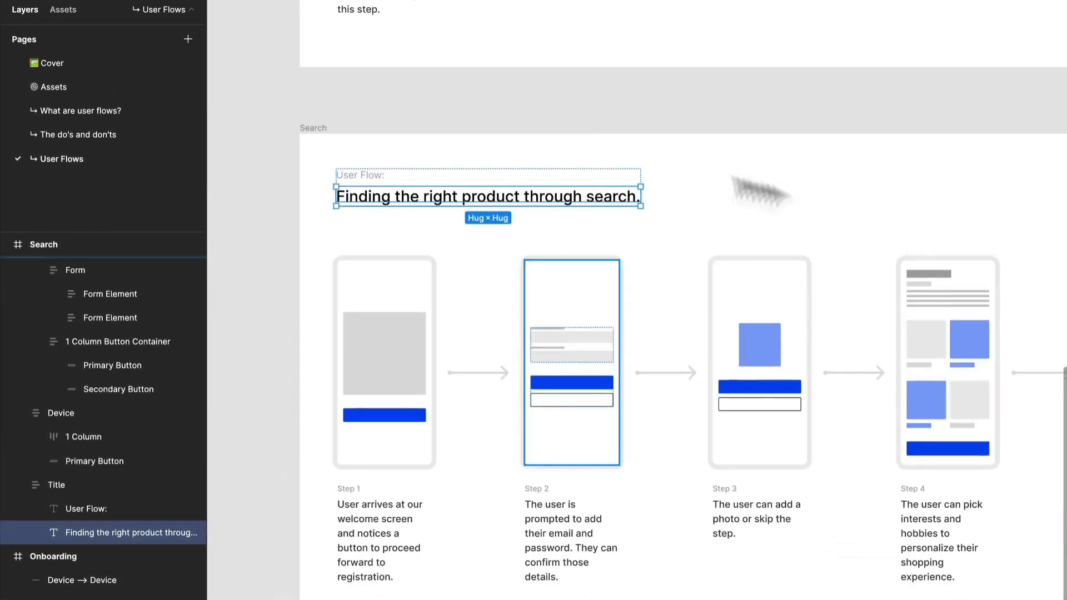
{"action": "left_click_drag", "start_coordinate": [719, 231], "coordinate": [608, 188]}
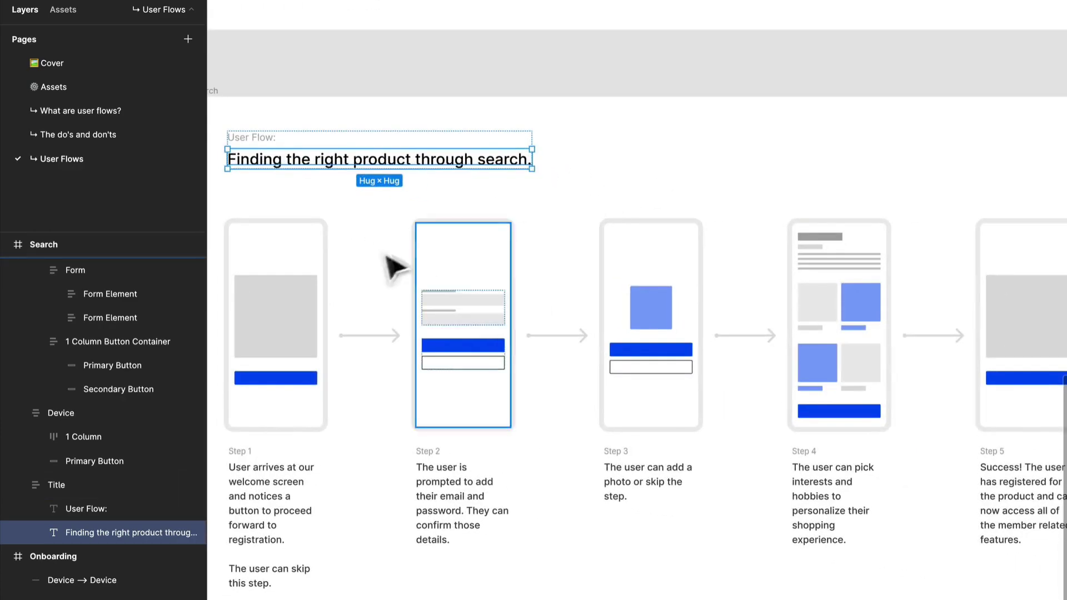
{"action": "left_click_drag", "start_coordinate": [352, 305], "coordinate": [443, 199]}
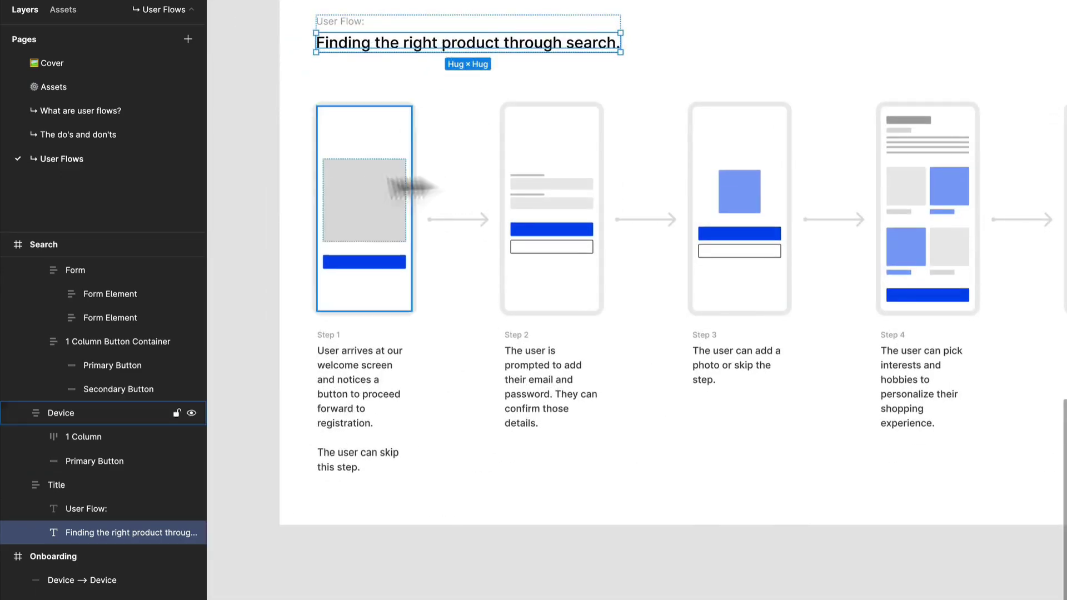
{"action": "left_click_drag", "start_coordinate": [867, 405], "coordinate": [739, 420]}
{"action": "scroll", "coordinate": [525, 506], "scroll_direction": "up", "scroll_amount": 3}
{"action": "left_click_drag", "start_coordinate": [433, 524], "coordinate": [552, 374]}
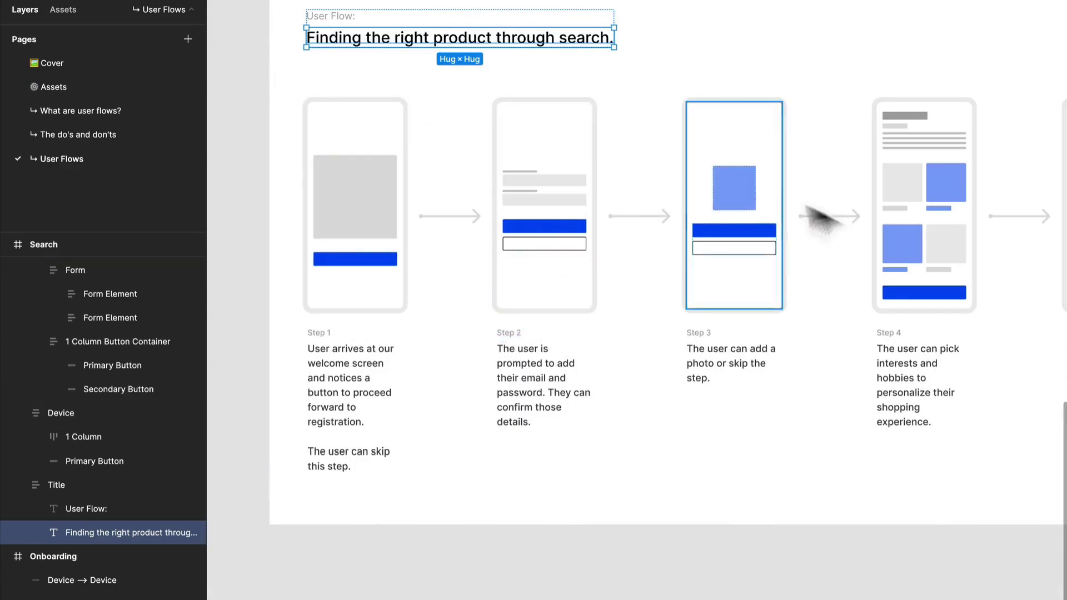
{"action": "scroll", "coordinate": [783, 361], "scroll_direction": "down", "scroll_amount": 2}
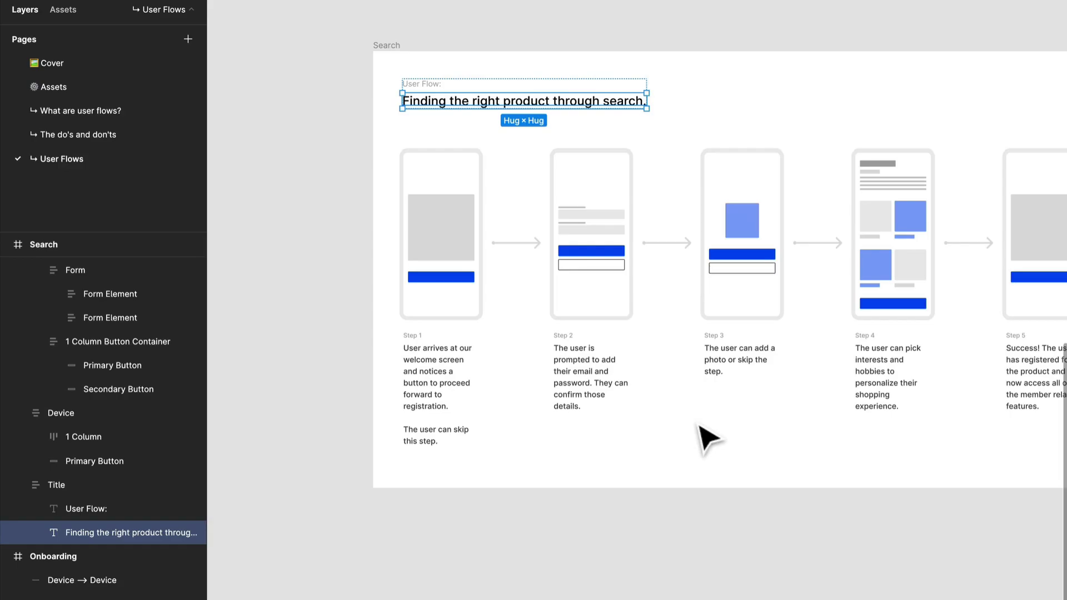
Step: Replace the Step 1 description with "The user is able to begin their search from the home screen. The user can click the search input."
{"action": "right_click", "coordinate": [477, 436]}
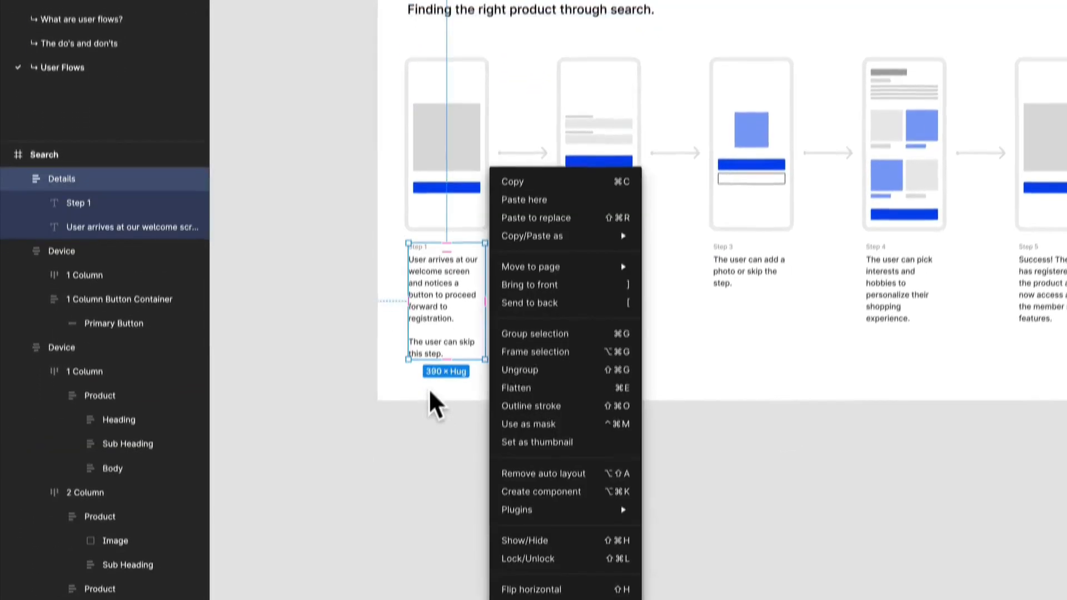
{"action": "left_click", "coordinate": [429, 389]}
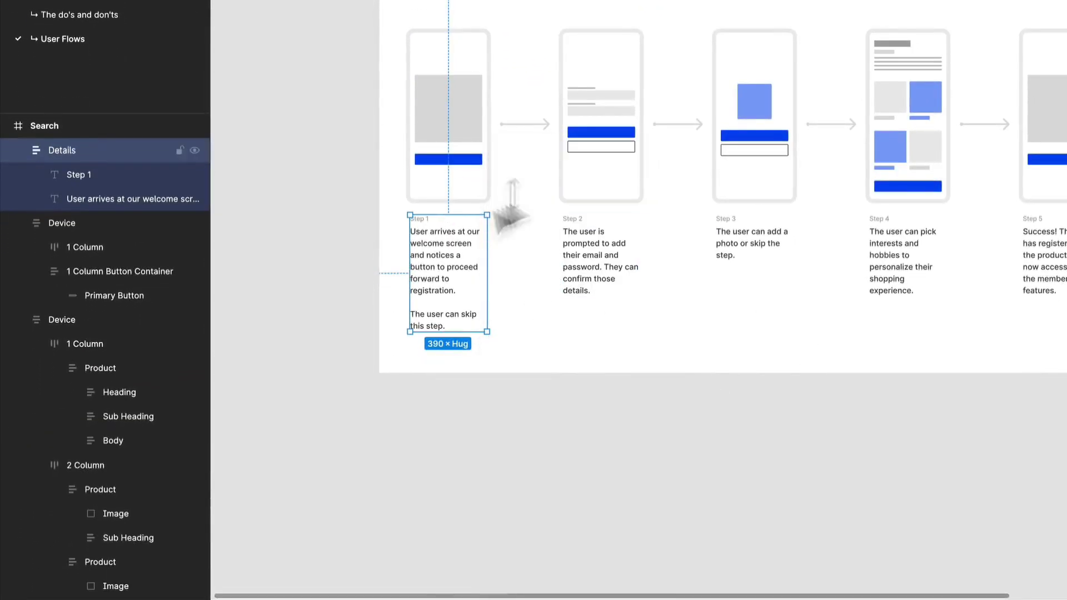
{"action": "left_click_drag", "start_coordinate": [664, 110], "coordinate": [668, 317]}
{"action": "left_click_drag", "start_coordinate": [525, 302], "coordinate": [550, 76]}
{"action": "scroll", "coordinate": [466, 301], "scroll_direction": "up", "scroll_amount": 4}
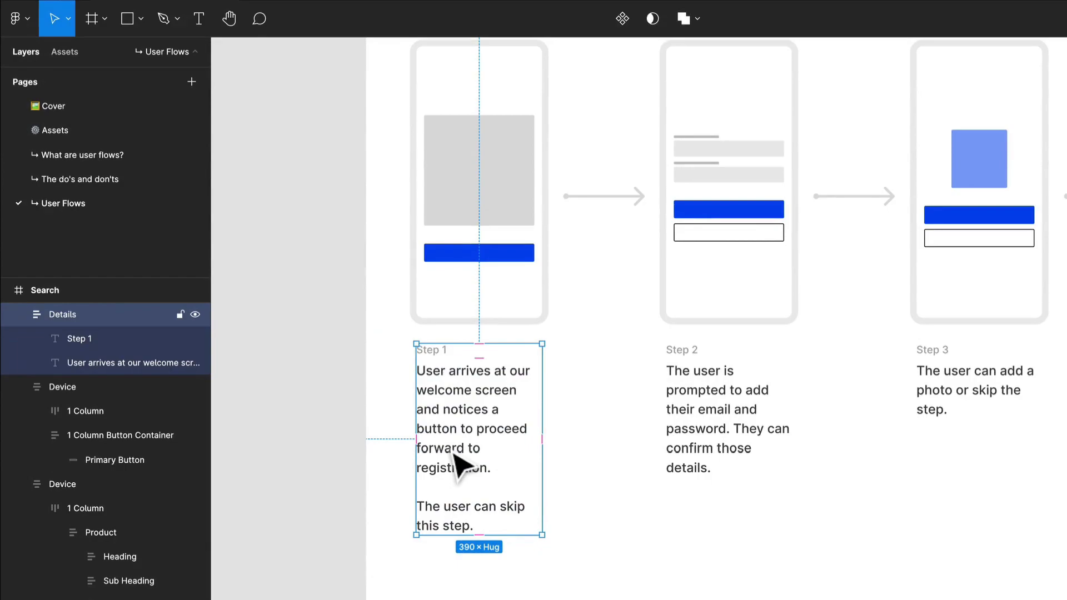
{"action": "left_click", "coordinate": [467, 414]}
{"action": "double_click", "coordinate": [468, 414]}
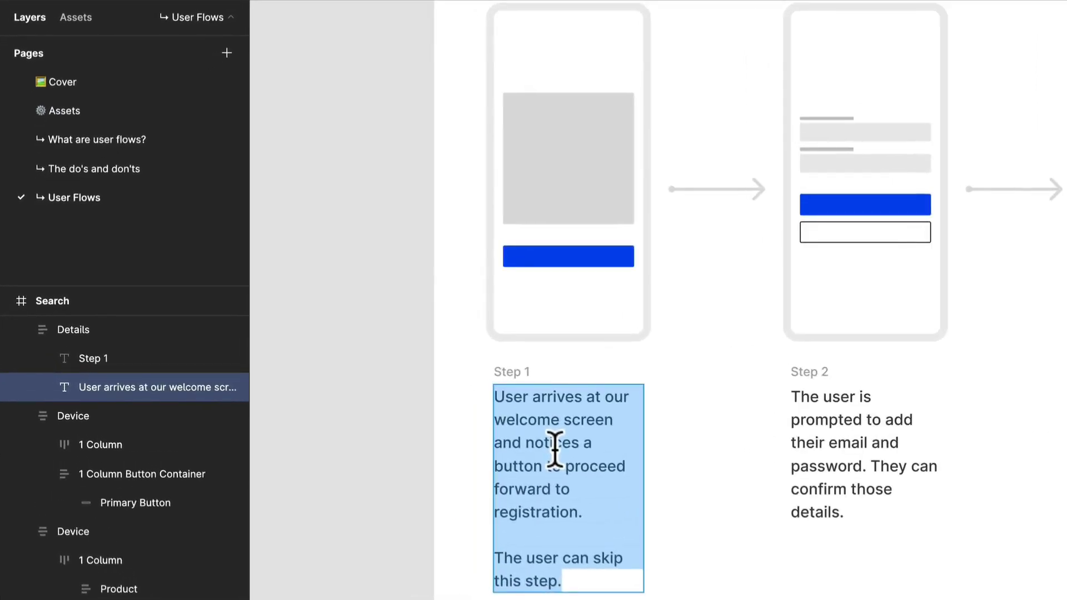
{"action": "type", "text": "The user is able to begin "}
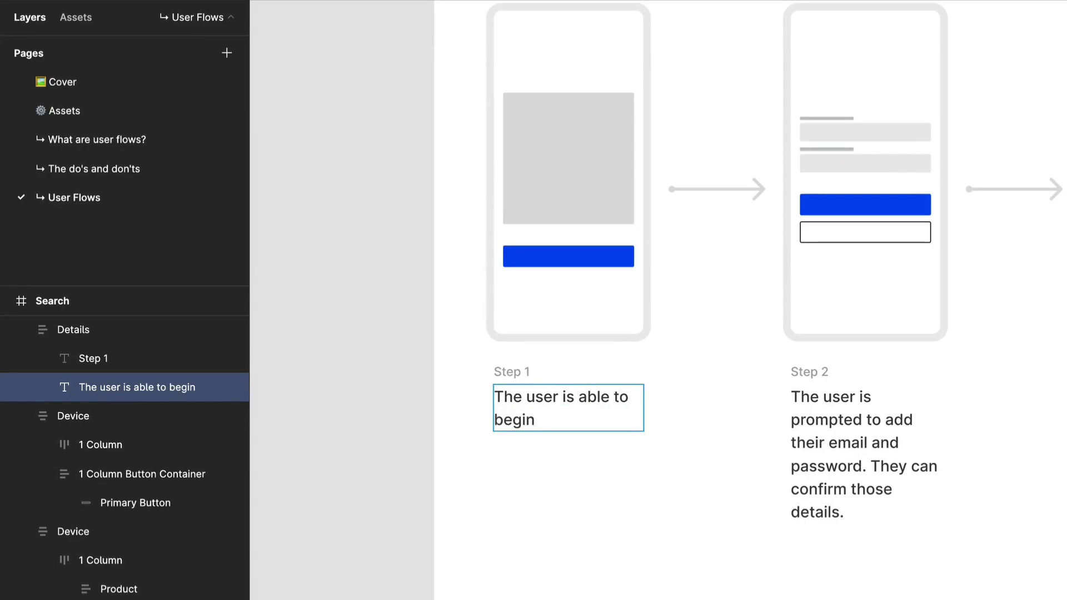
{"action": "type", "text": "their search from the home screen. The user can cli"}
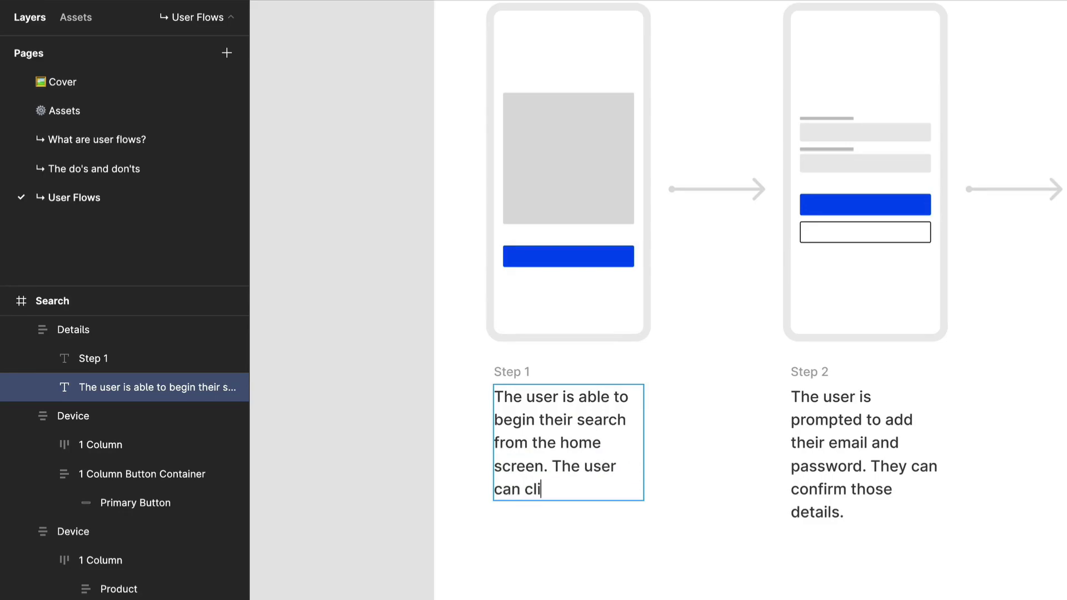
{"action": "type", "text": "ck the search input."}
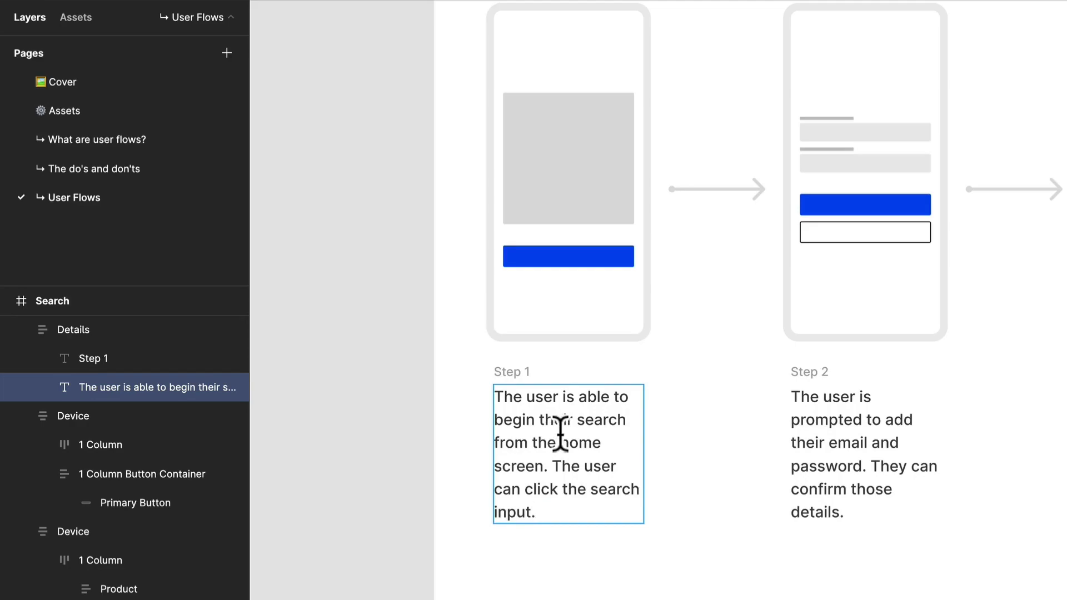
{"action": "key", "text": "Escape"}
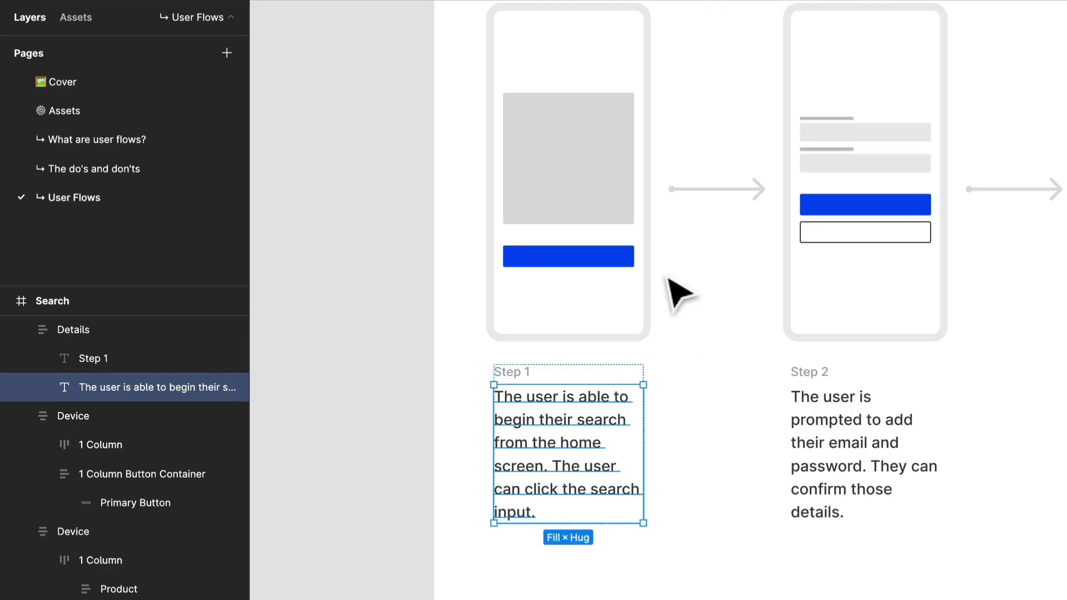
Step: Move the blue button above the grey image block in the Search frame's Step 1 device and reduce the block's height to 172
{"action": "left_click", "coordinate": [607, 258]}
{"action": "key", "text": "Up"}
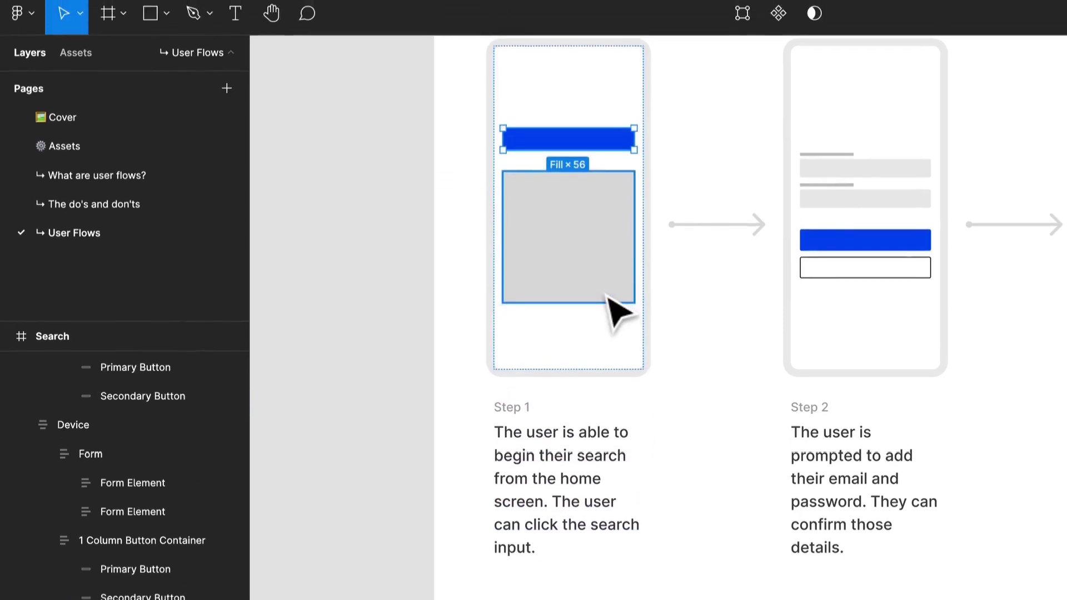
{"action": "left_click", "coordinate": [605, 259]}
{"action": "left_click_drag", "start_coordinate": [619, 311], "coordinate": [641, 250]}
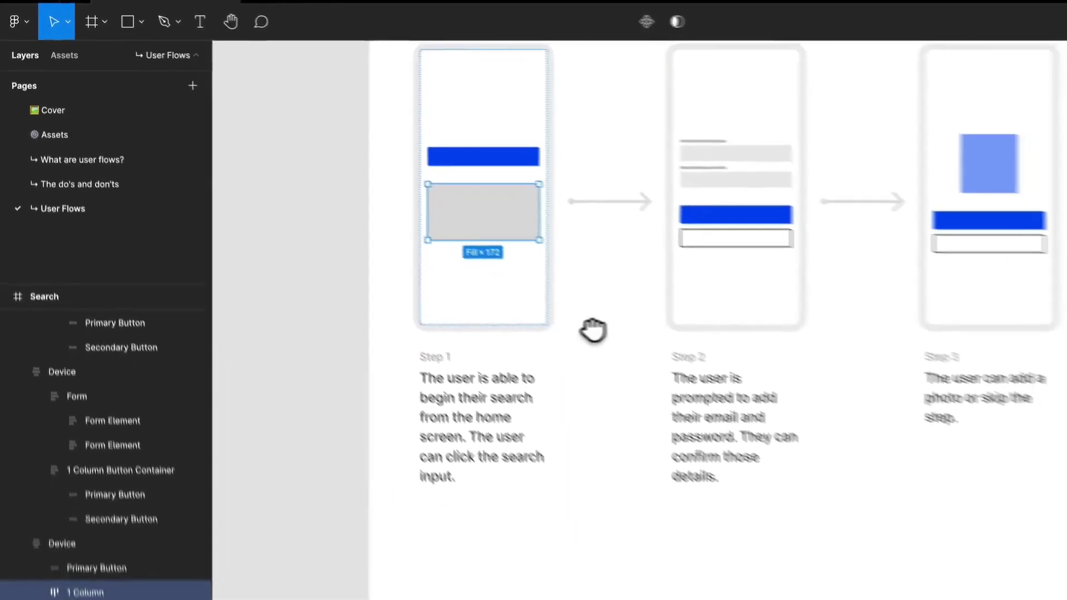
Step: Move the five component frames, from 1 Column Images to Inputs and Buttons, from above the Onboarding frame to beside the Search frame
{"action": "left_click_drag", "start_coordinate": [602, 331], "coordinate": [515, 500]}
{"action": "scroll", "coordinate": [547, 434], "scroll_direction": "down", "scroll_amount": 3}
{"action": "scroll", "coordinate": [547, 435], "scroll_direction": "down", "scroll_amount": 1}
{"action": "left_click_drag", "start_coordinate": [629, 269], "coordinate": [468, 486]}
{"action": "scroll", "coordinate": [539, 362], "scroll_direction": "down", "scroll_amount": 1}
{"action": "left_click_drag", "start_coordinate": [550, 239], "coordinate": [549, 481]}
{"action": "scroll", "coordinate": [602, 354], "scroll_direction": "down", "scroll_amount": 4}
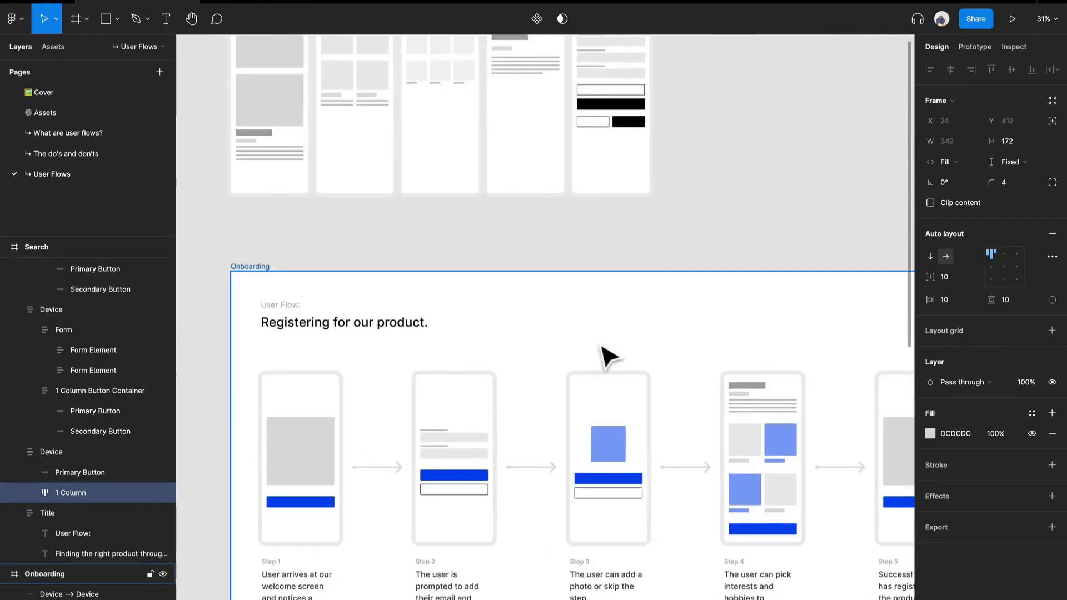
{"action": "scroll", "coordinate": [603, 355], "scroll_direction": "down", "scroll_amount": 2}
{"action": "left_click_drag", "start_coordinate": [661, 333], "coordinate": [655, 160]}
{"action": "scroll", "coordinate": [679, 126], "scroll_direction": "down", "scroll_amount": 5}
{"action": "left_click_drag", "start_coordinate": [684, 122], "coordinate": [453, 97]}
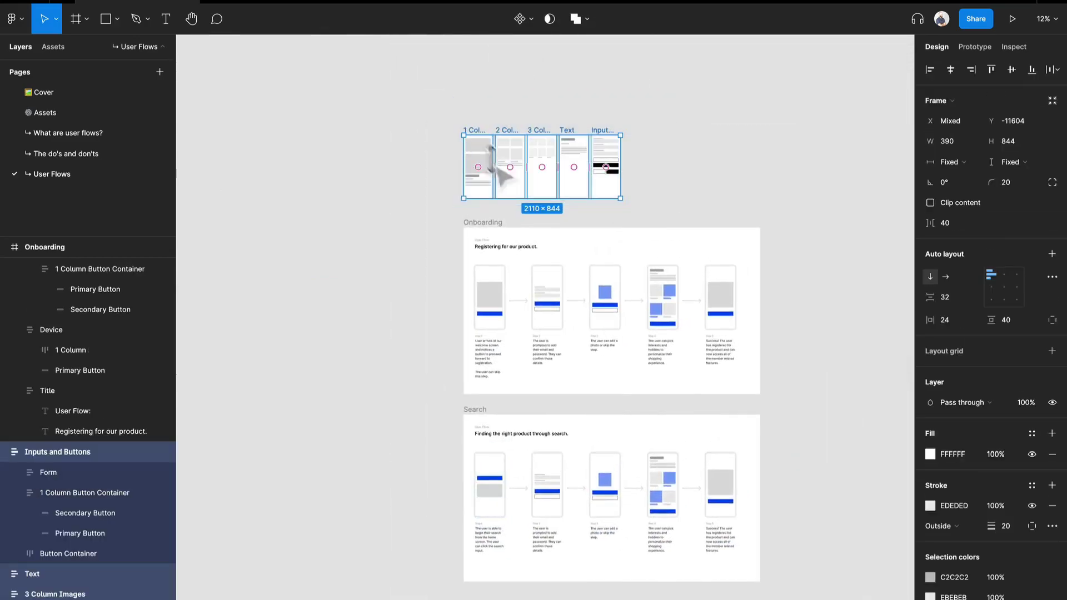
{"action": "left_click_drag", "start_coordinate": [485, 162], "coordinate": [310, 489]}
Step: Copy the captioned two-column row and the plain three-column row from the component frames into the Step 1 device, below its image block
{"action": "scroll", "coordinate": [383, 545], "scroll_direction": "up", "scroll_amount": 2}
{"action": "scroll", "coordinate": [382, 537], "scroll_direction": "up", "scroll_amount": 5}
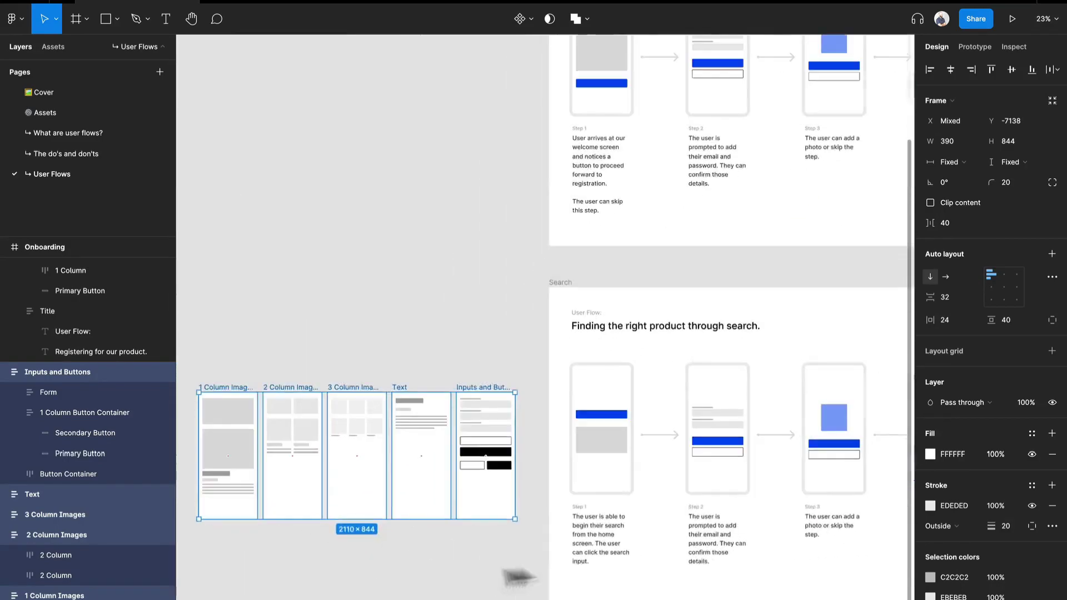
{"action": "left_click_drag", "start_coordinate": [556, 554], "coordinate": [541, 347]}
{"action": "scroll", "coordinate": [240, 223], "scroll_direction": "up", "scroll_amount": 1}
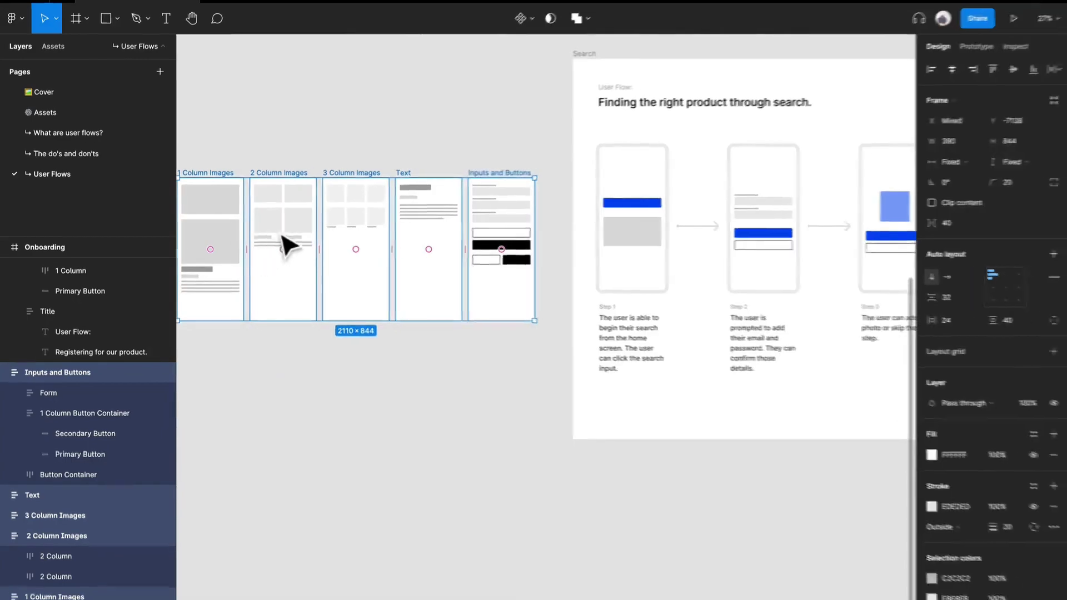
{"action": "left_click", "coordinate": [301, 227]}
{"action": "left_click", "coordinate": [363, 228]}
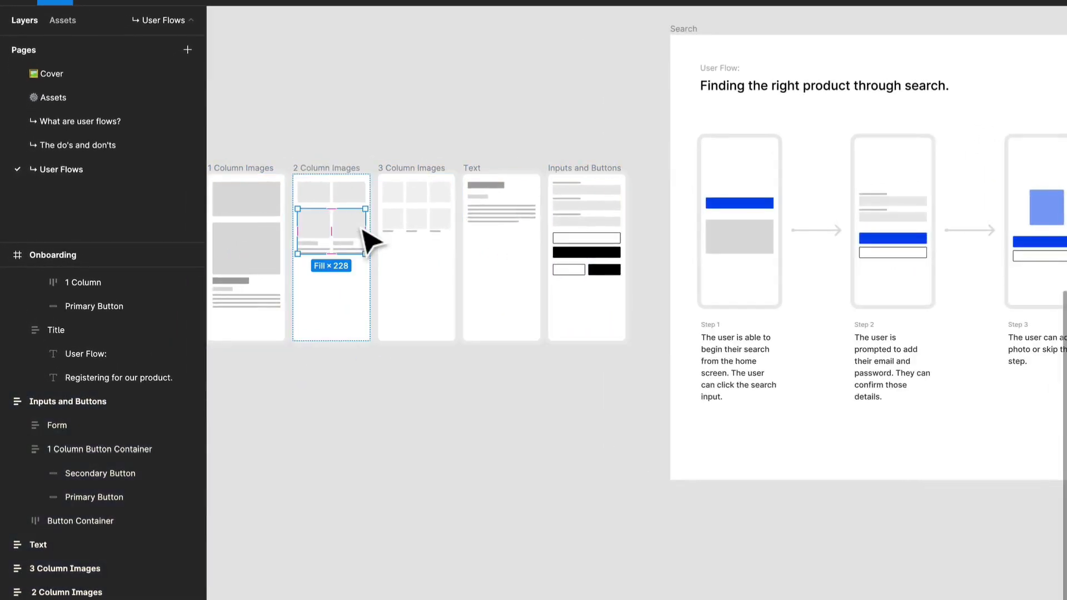
{"action": "left_click", "coordinate": [759, 218]}
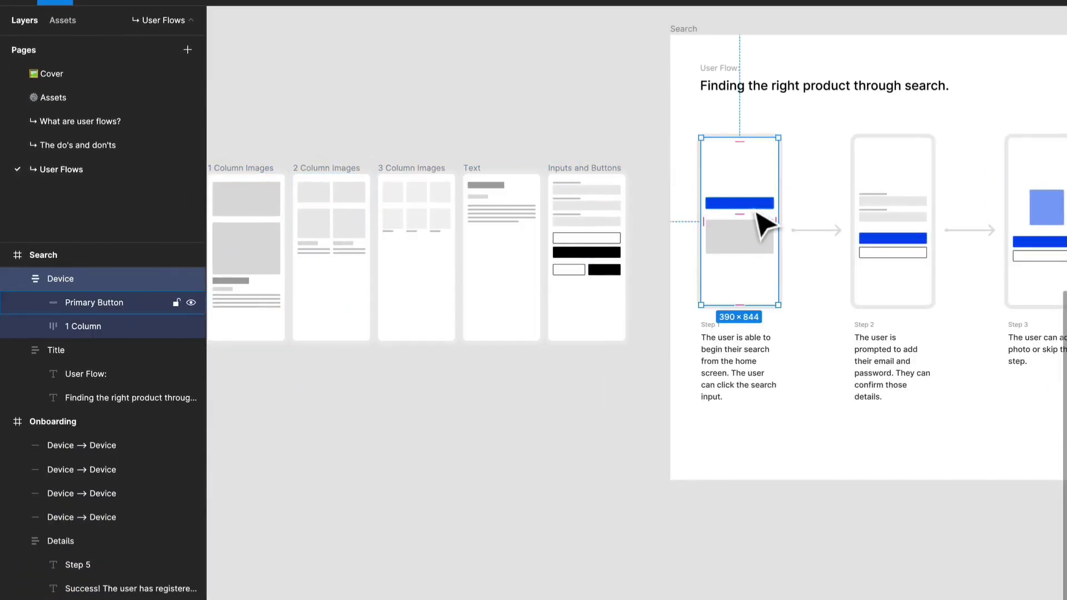
{"action": "left_click_drag", "start_coordinate": [757, 212], "coordinate": [757, 211]}
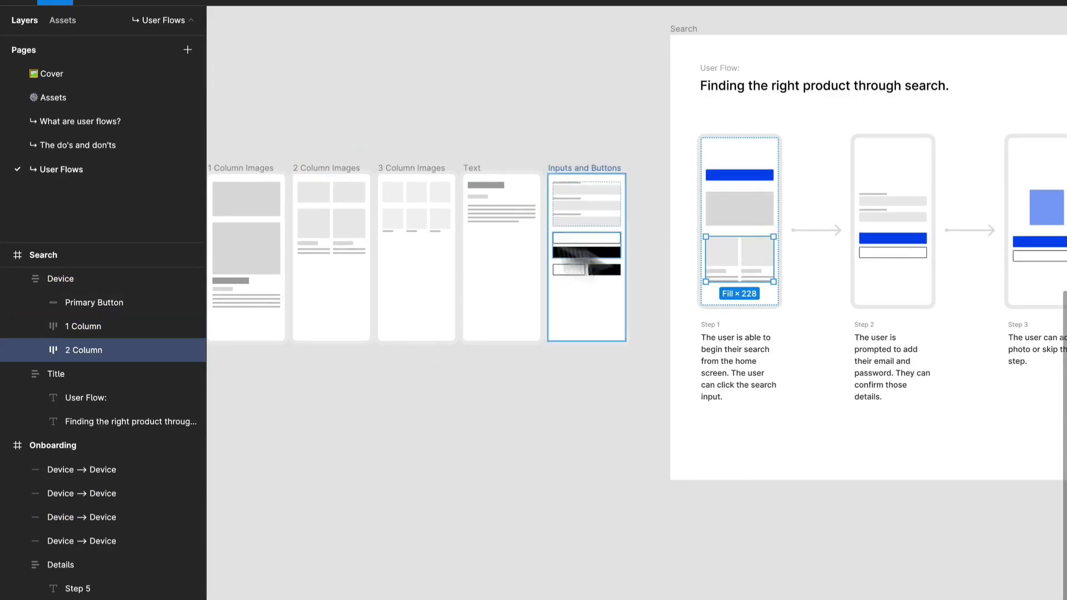
{"action": "left_click", "coordinate": [439, 206]}
{"action": "left_click_drag", "start_coordinate": [439, 204], "coordinate": [735, 295]}
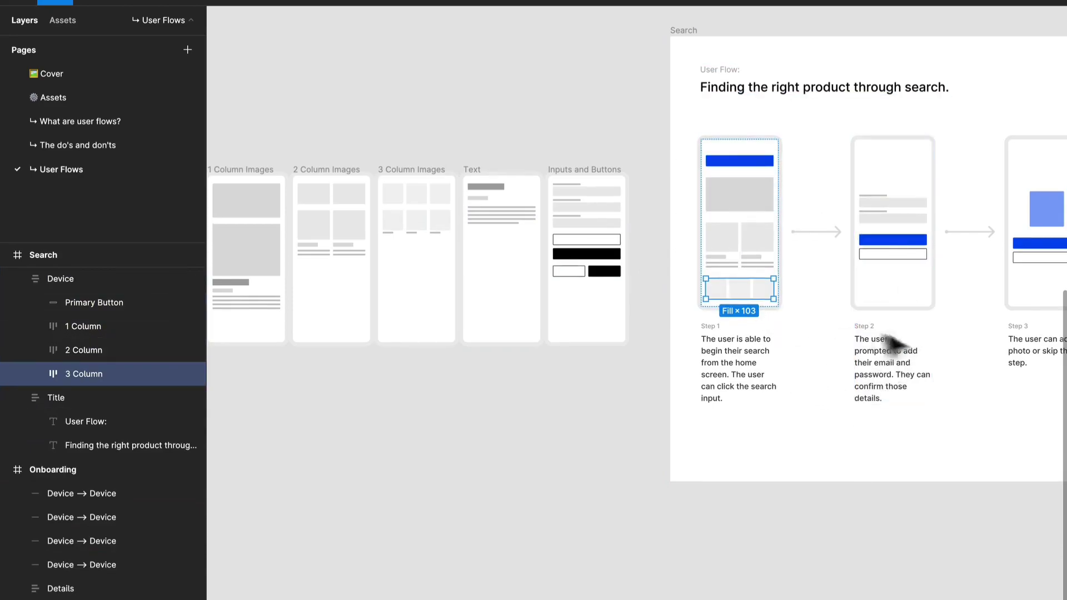
Step: Replace the Step 2 description with "The user receives a keyboard prompt within a search overlay and is able to enter their search"
{"action": "scroll", "coordinate": [944, 350], "scroll_direction": "up", "scroll_amount": 3}
{"action": "scroll", "coordinate": [951, 347], "scroll_direction": "up", "scroll_amount": 2}
{"action": "scroll", "coordinate": [951, 348], "scroll_direction": "left", "scroll_amount": 3}
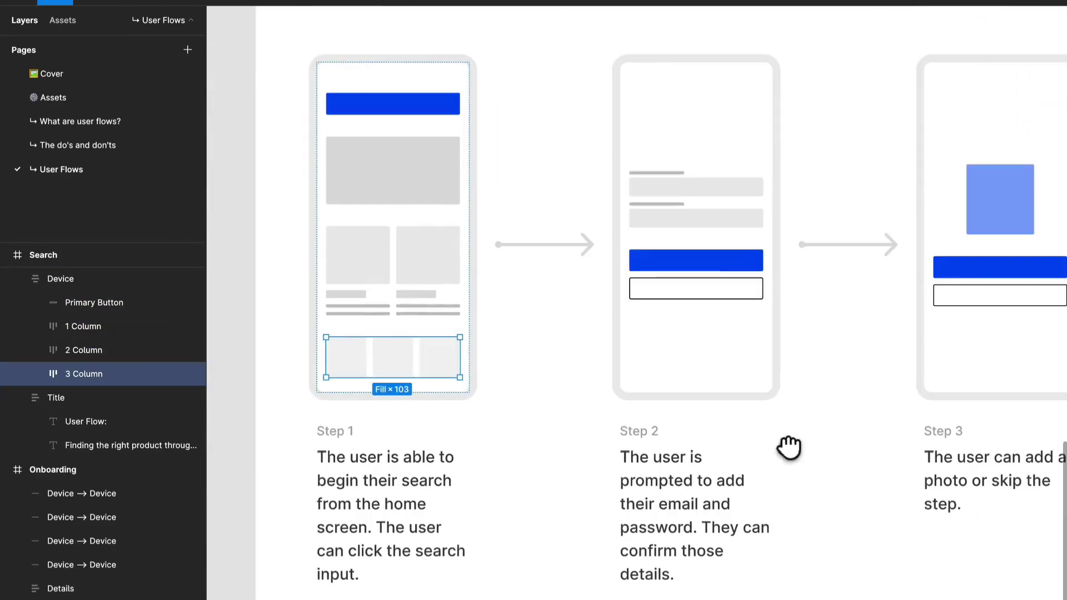
{"action": "left_click", "coordinate": [679, 499]}
{"action": "double_click", "coordinate": [671, 484]}
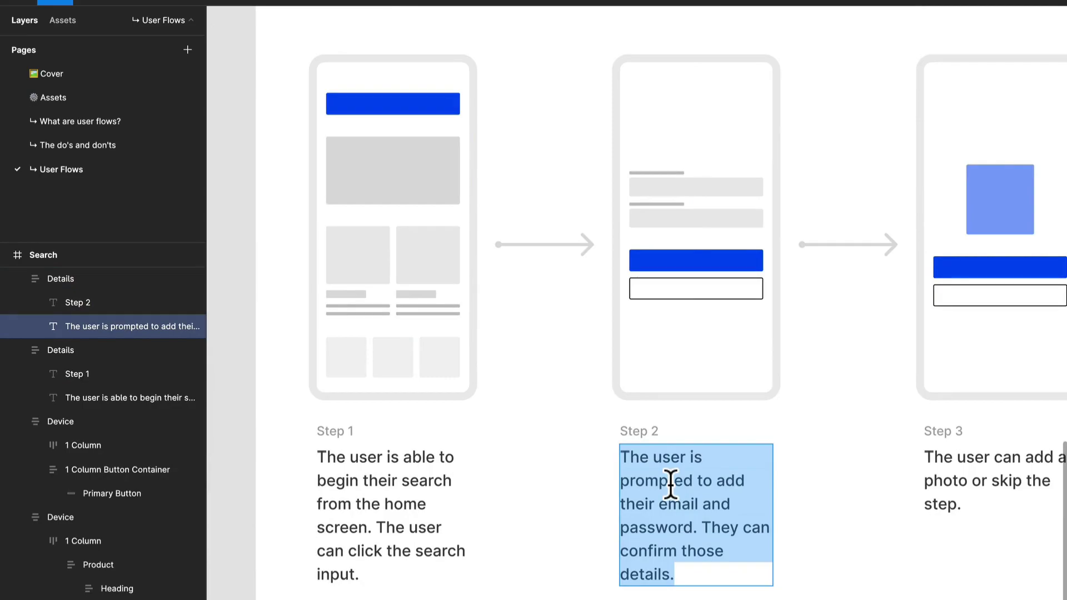
{"action": "type", "text": "T"}
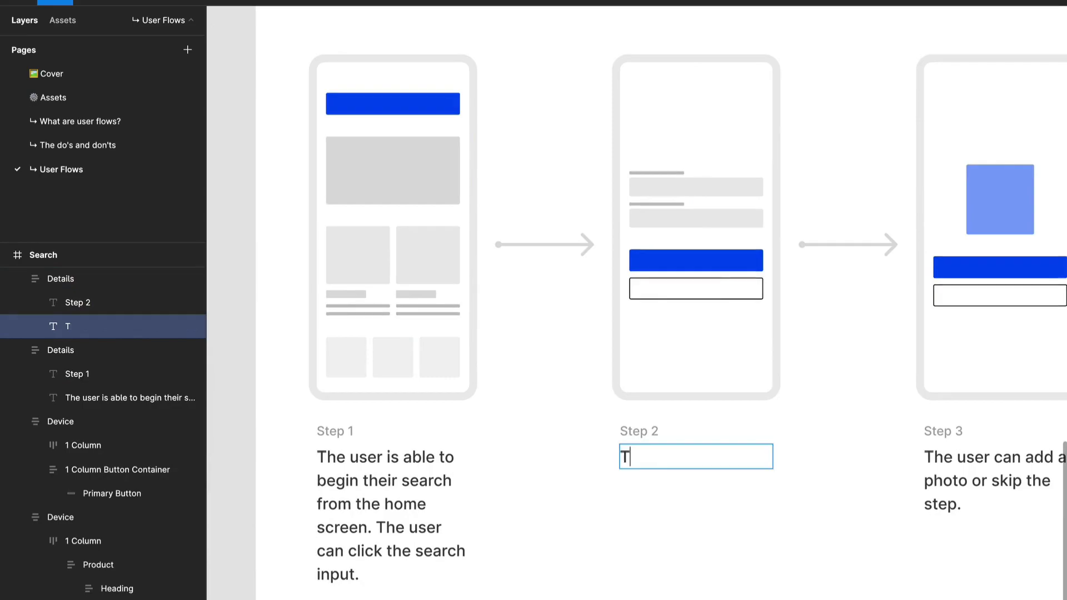
{"action": "type", "text": "he user re"}
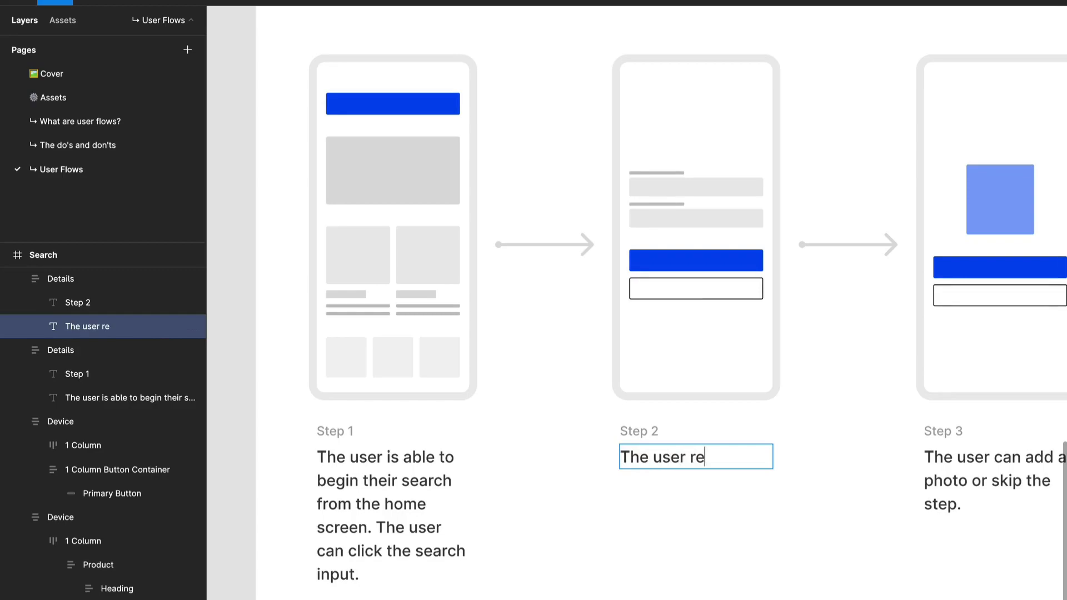
{"action": "type", "text": "ceives a keyboard prompt"}
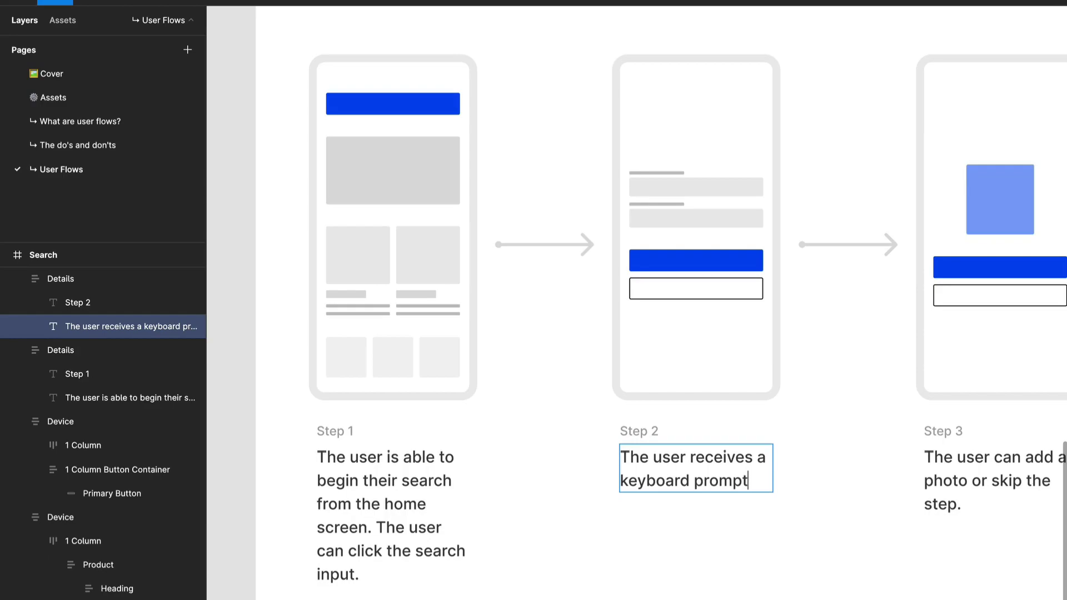
{"action": "type", "text": "within"}
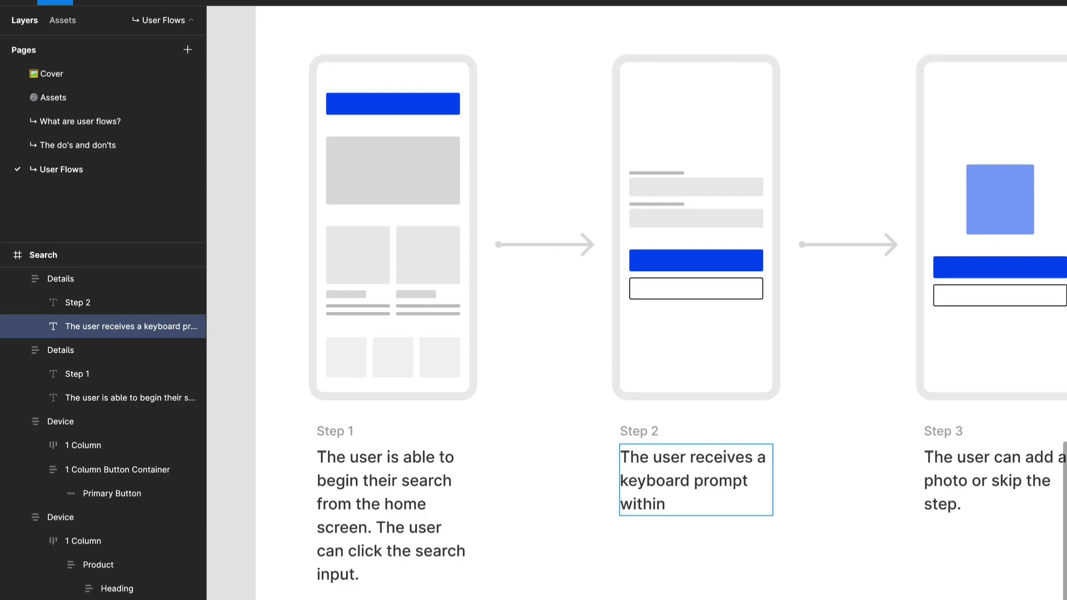
{"action": "type", "text": "a search overlay an"}
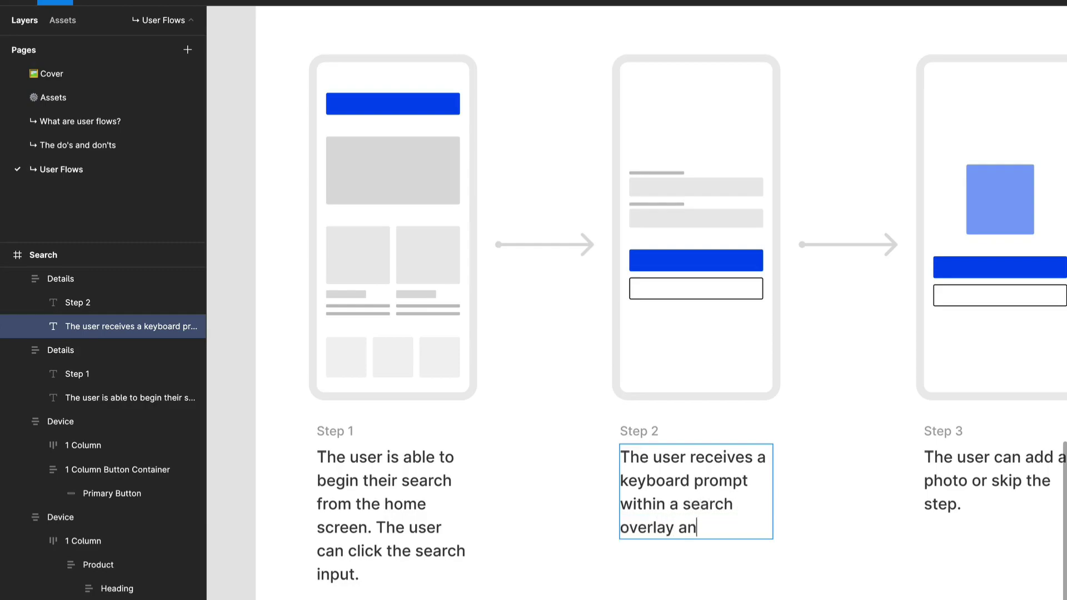
{"action": "type", "text": "d is able to ent"}
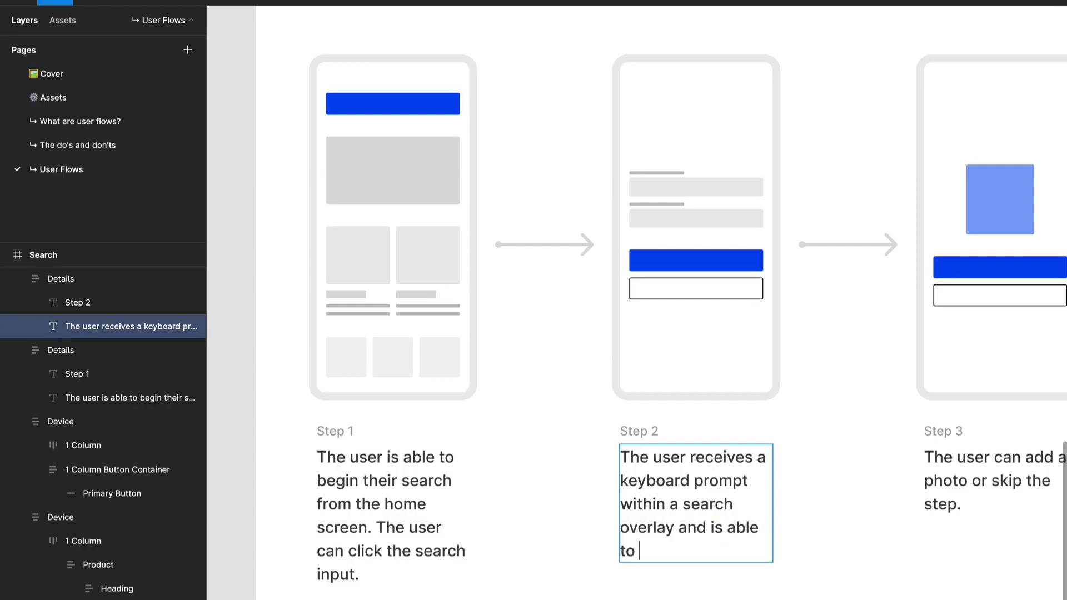
{"action": "type", "text": "er their search"}
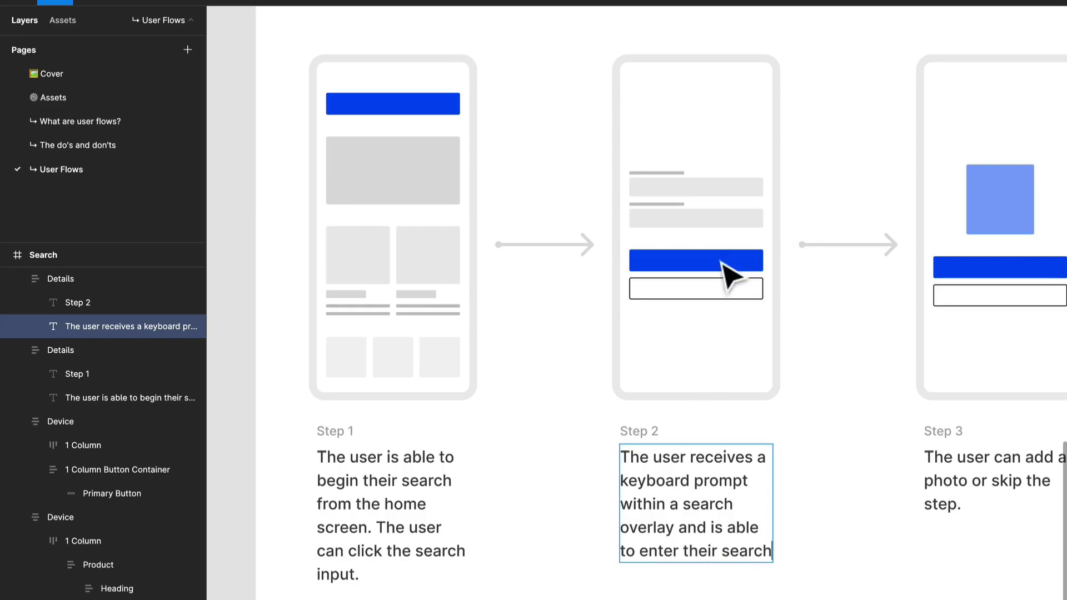
{"action": "key", "text": "Escape"}
Step: Delete the form and the two-button container from the Step 2 device so that its screen is empty
{"action": "left_click", "coordinate": [420, 111]}
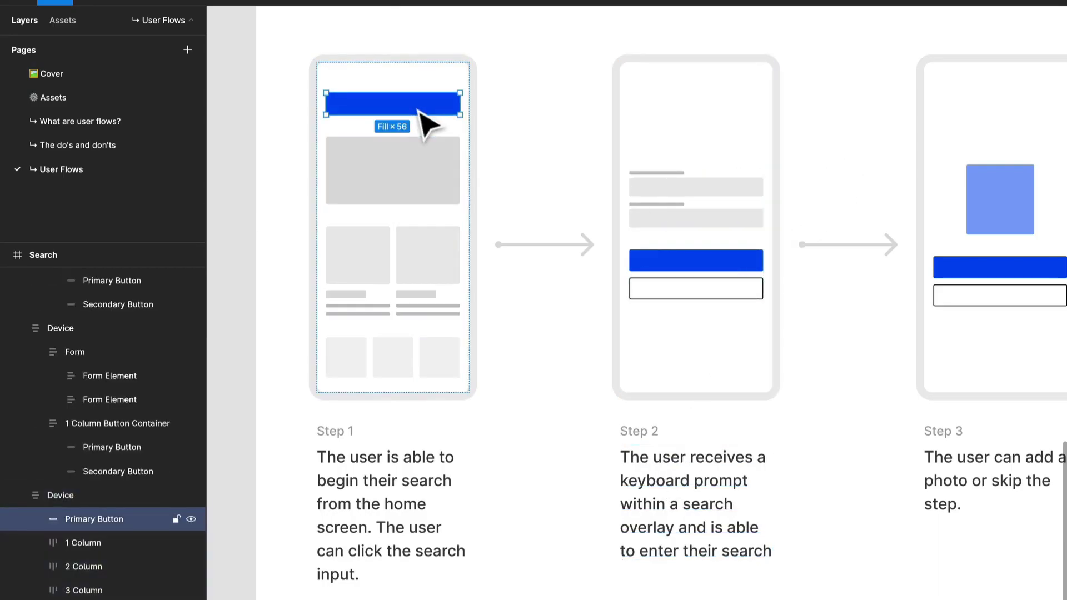
{"action": "left_click", "coordinate": [697, 205]}
{"action": "left_click", "coordinate": [723, 216]}
{"action": "left_click", "coordinate": [722, 280], "text": "shift"}
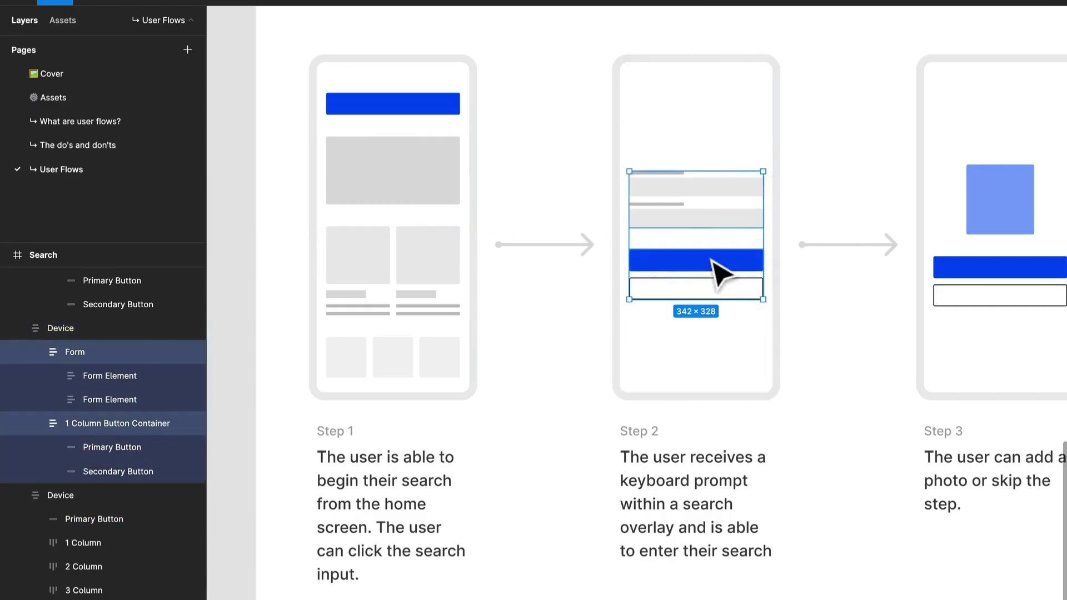
{"action": "key", "text": "Delete"}
Step: Copy the blue primary button from the Step 1 device into the empty Step 2 device
{"action": "left_click", "coordinate": [419, 114]}
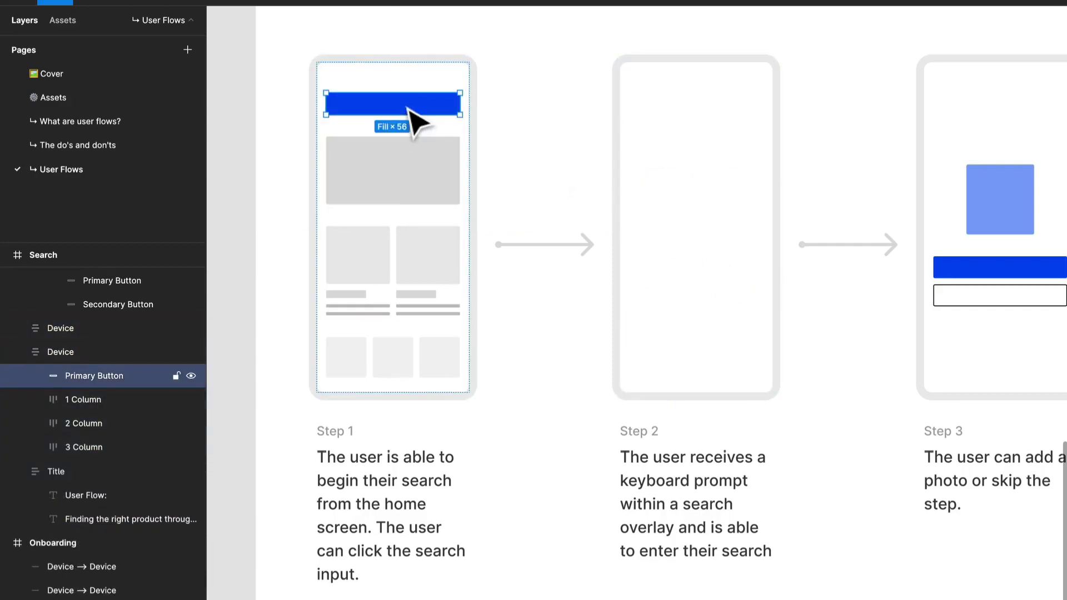
{"action": "left_click", "coordinate": [709, 146]}
{"action": "key", "text": "ctrl+v"}
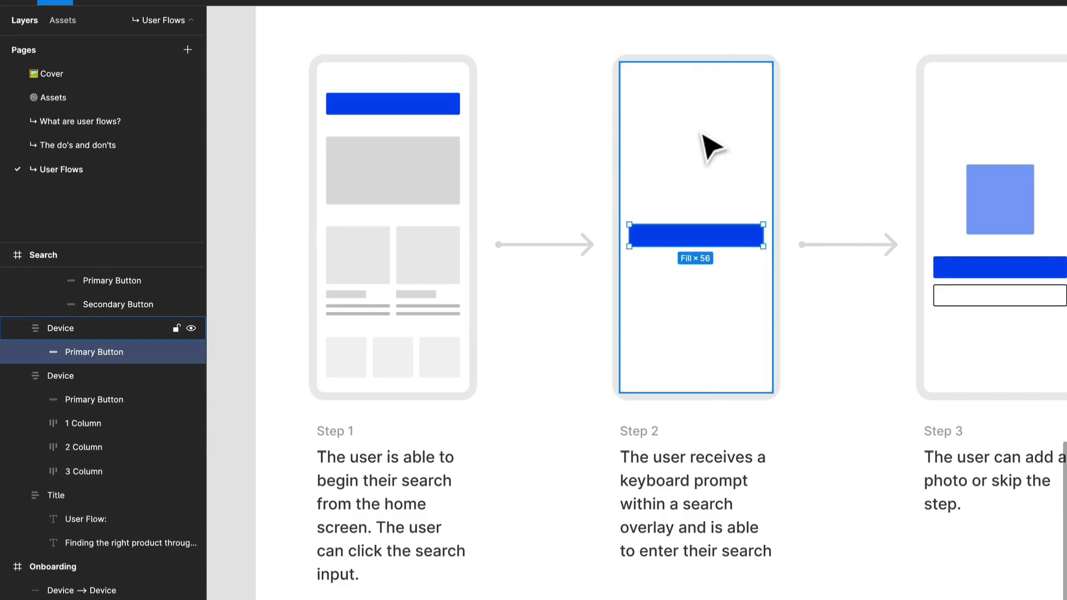
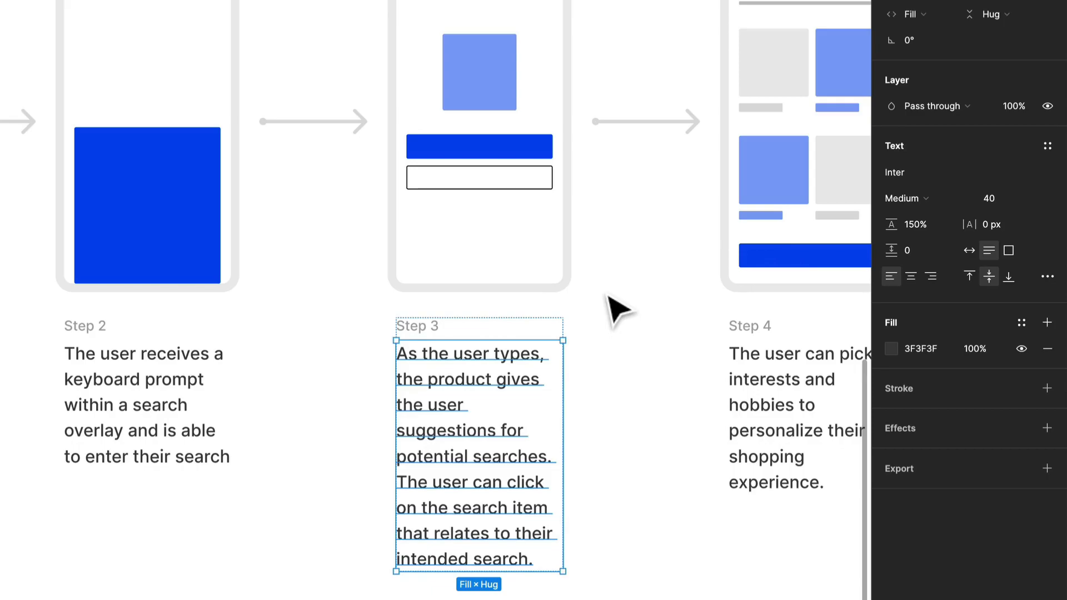
Step: Replace the Step 3 device with a duplicate of the Step 2 device, placed above the Step 3 description
{"action": "left_click", "coordinate": [191, 238]}
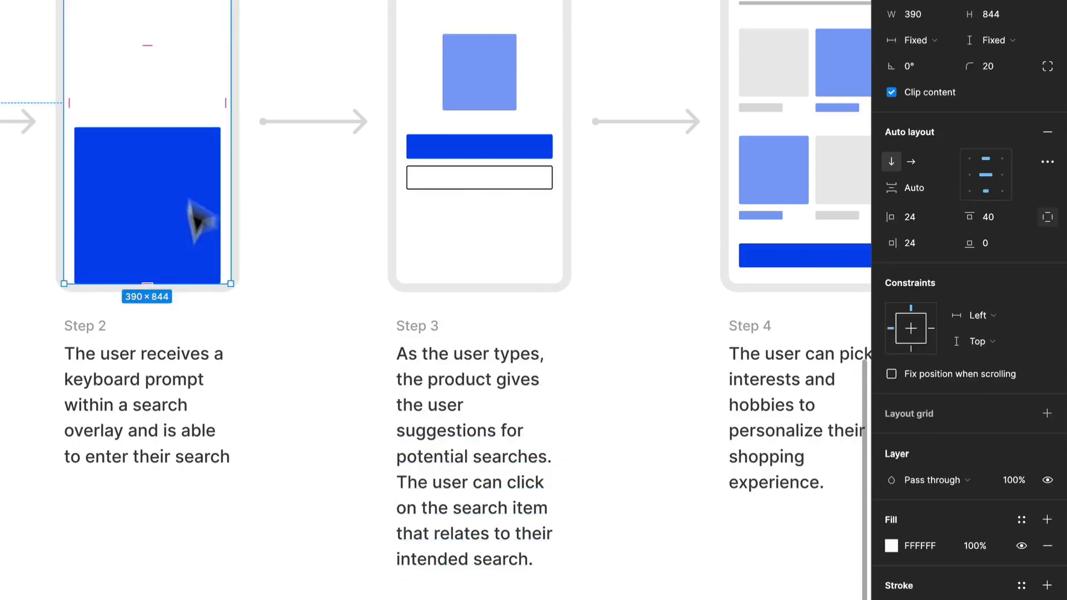
{"action": "left_click", "coordinate": [457, 141]}
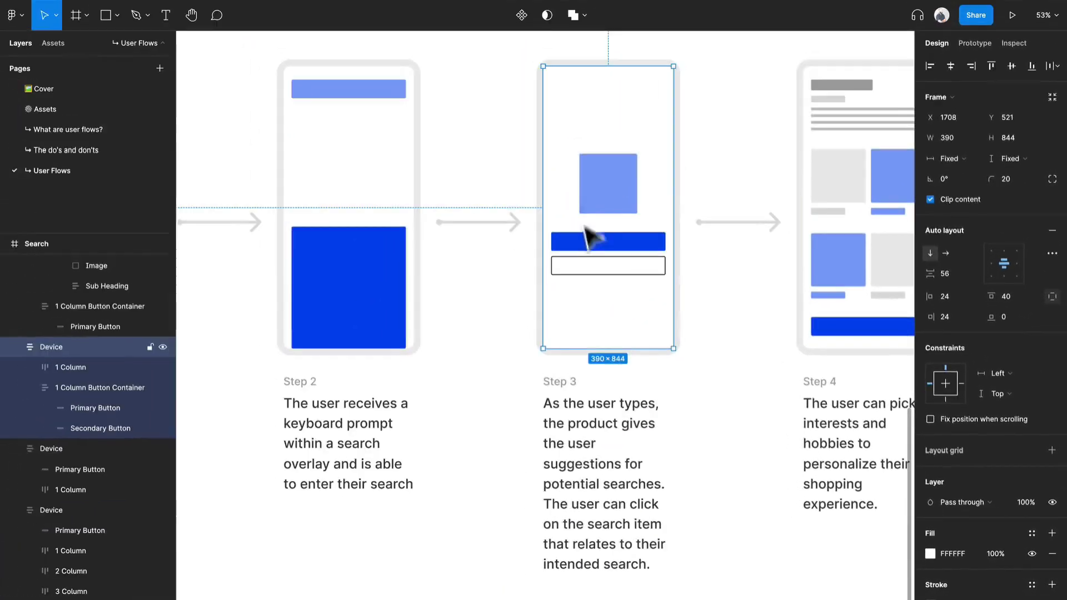
{"action": "key", "text": "Delete"}
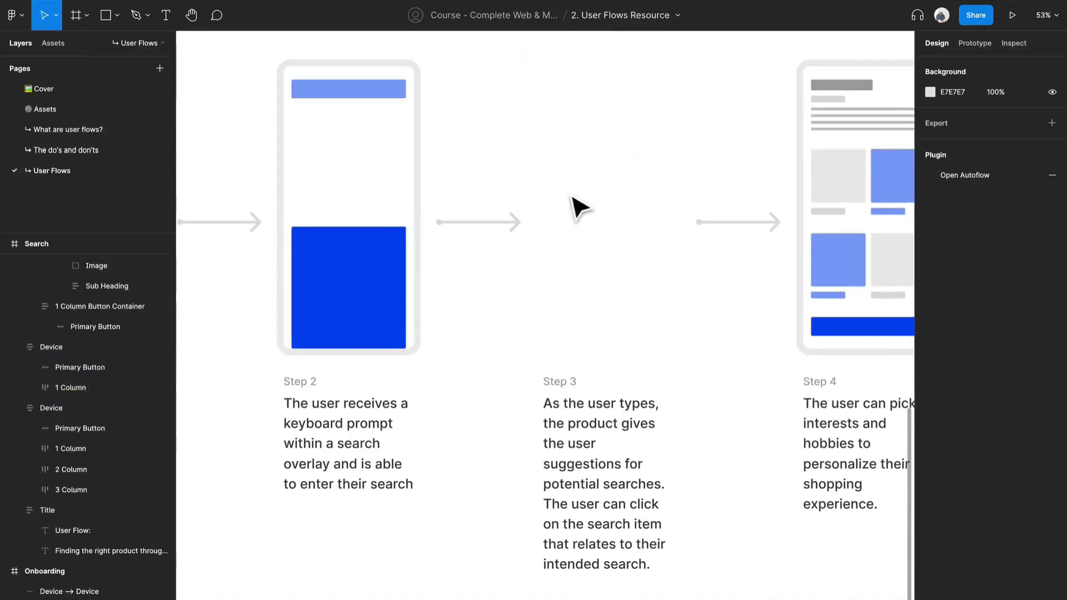
{"action": "left_click", "coordinate": [369, 206]}
{"action": "key", "text": "ctrl+d"}
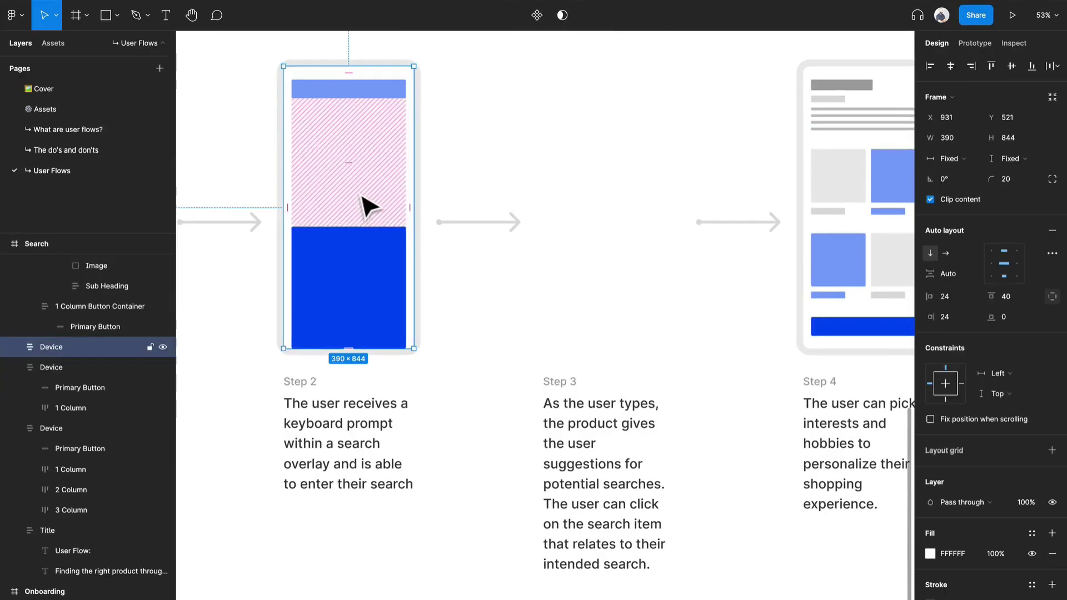
{"action": "left_click_drag", "start_coordinate": [370, 205], "coordinate": [618, 221]}
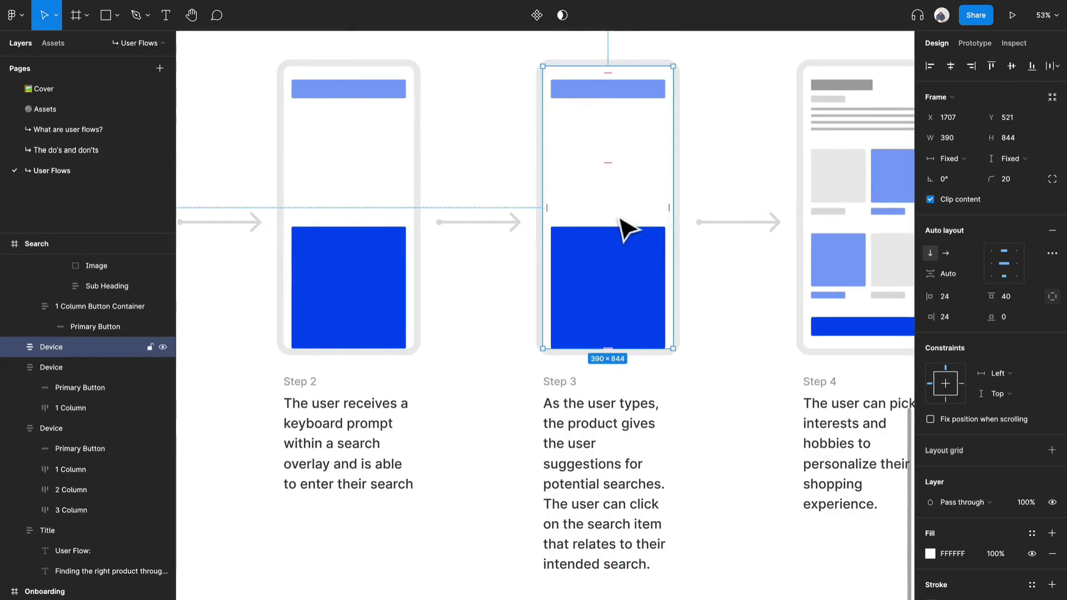
Step: Recolour the large keyboard block in the Step 3 device with the search bar's light blue, 82A2F6
{"action": "left_click", "coordinate": [643, 251]}
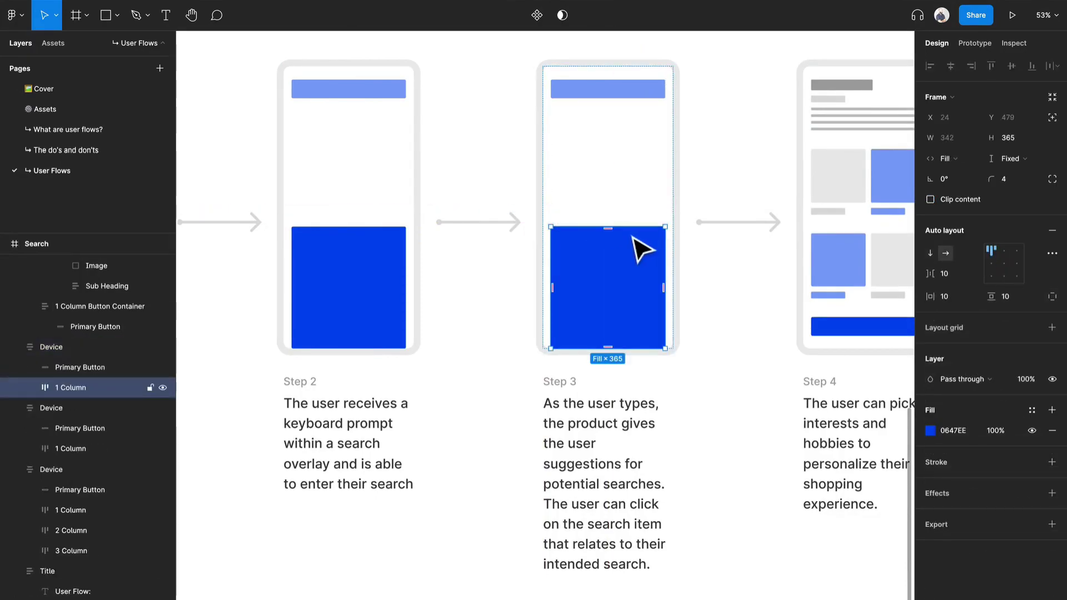
{"action": "key", "text": "i"}
{"action": "left_click", "coordinate": [654, 93]}
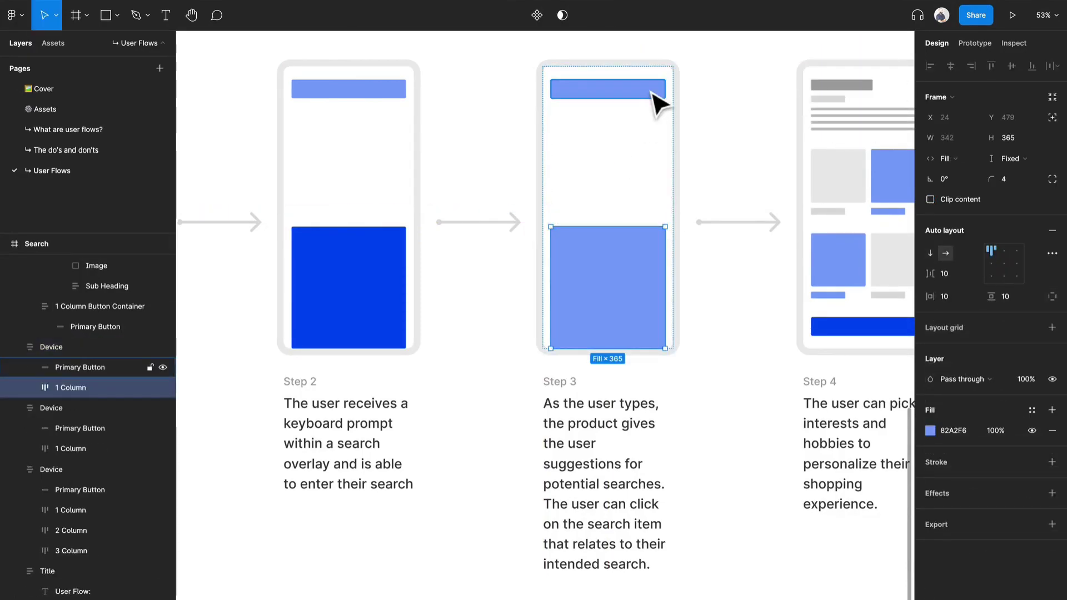
Step: Copy the small grey subheading bar from the Step 4 device into the Step 3 device, between the search bar and keyboard block
{"action": "scroll", "coordinate": [628, 230], "scroll_direction": "down", "scroll_amount": 2}
{"action": "left_click", "coordinate": [798, 147]}
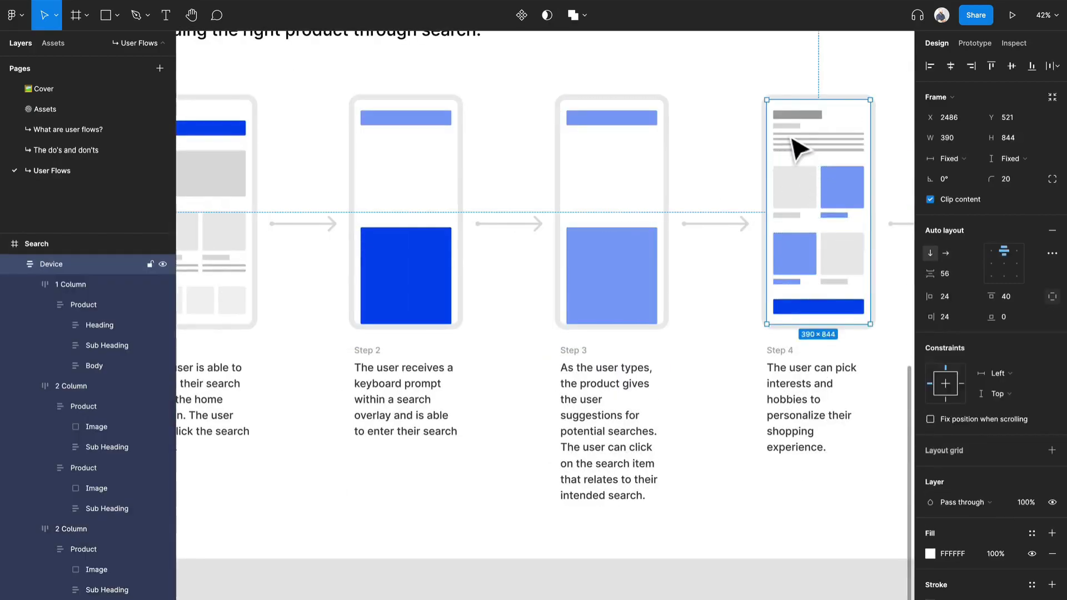
{"action": "double_click", "coordinate": [793, 142]}
{"action": "double_click", "coordinate": [793, 128]}
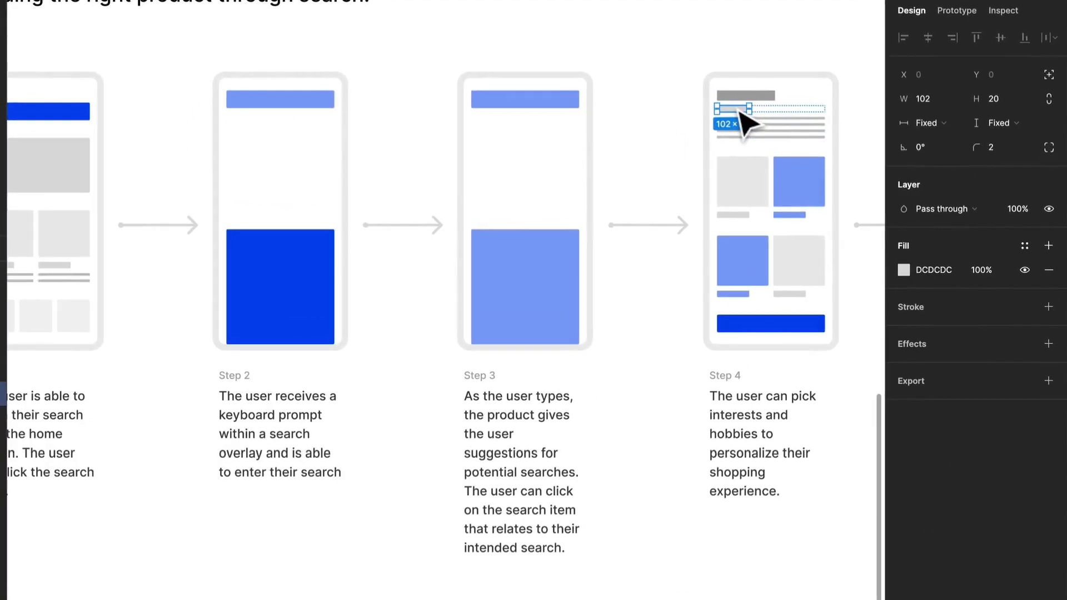
{"action": "left_click", "coordinate": [549, 160]}
{"action": "double_click", "coordinate": [535, 167]}
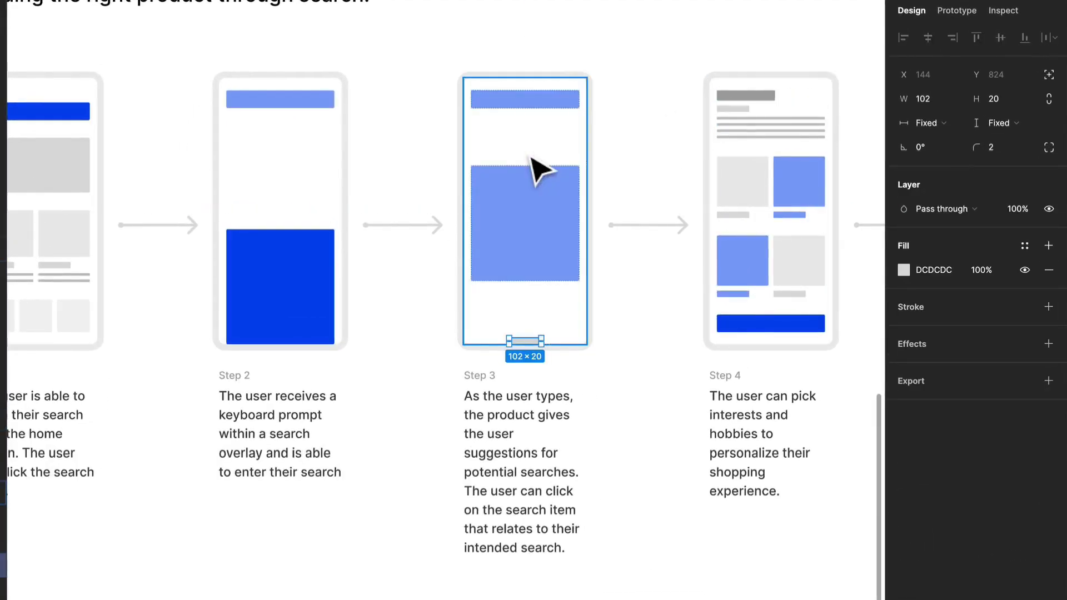
Step: Set the grey bar's horizontal sizing in the Step 3 device to Fill container
{"action": "scroll", "coordinate": [545, 170], "scroll_direction": "up", "scroll_amount": 3}
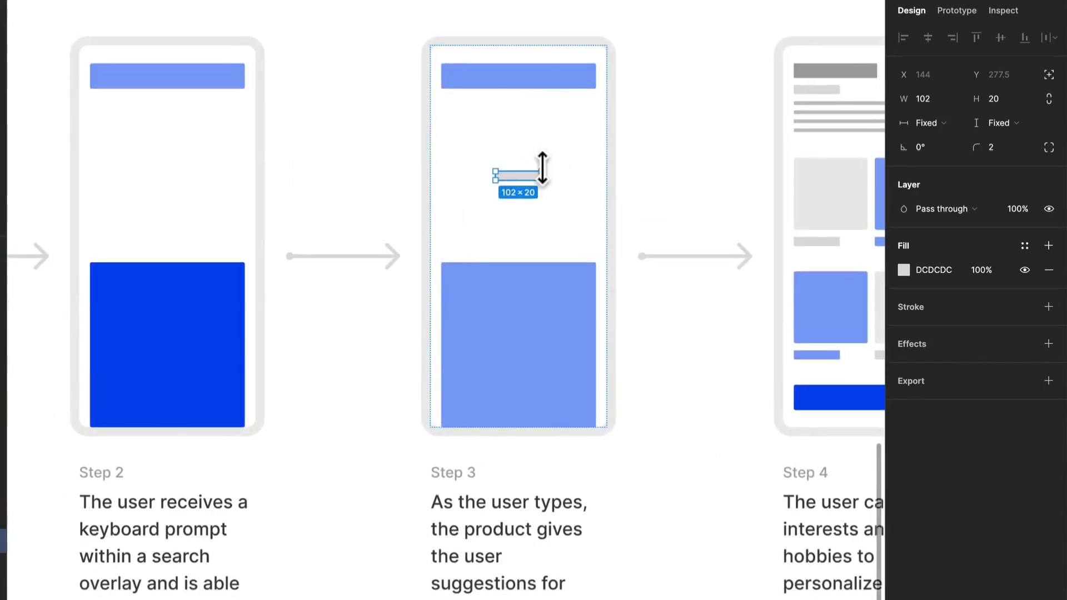
{"action": "left_click_drag", "start_coordinate": [548, 174], "coordinate": [581, 182]}
{"action": "left_click", "coordinate": [926, 123]}
{"action": "left_click", "coordinate": [938, 140]}
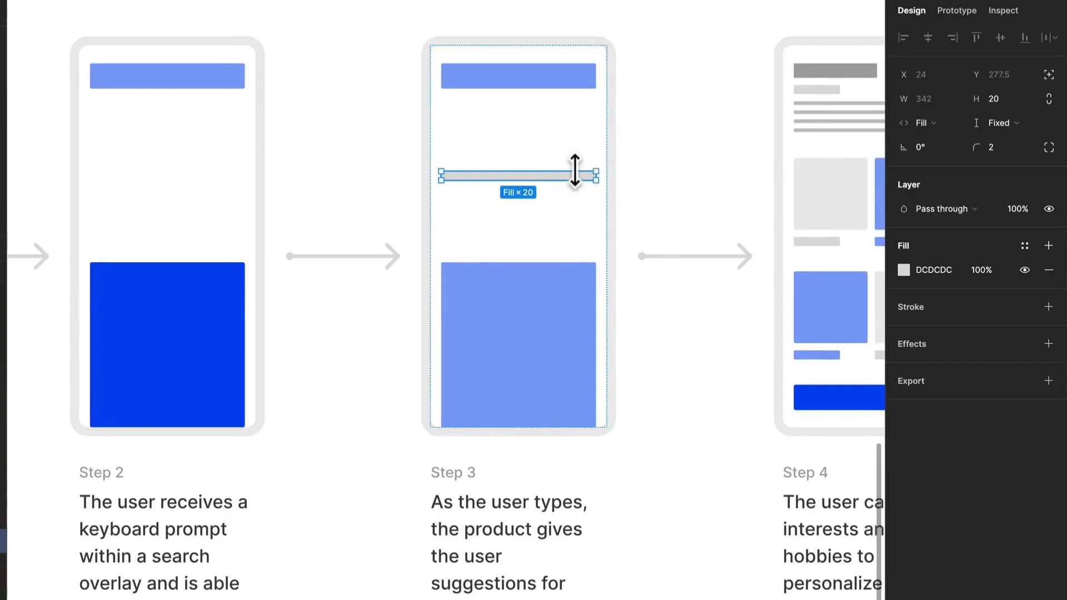
Step: Duplicate the grey bar until the Step 3 device has six suggestion lines between the search bar and keyboard block
{"action": "key", "text": "ctrl+d"}
{"action": "key", "text": "ctrl+d"}
{"action": "key", "text": "ctrl+d"}
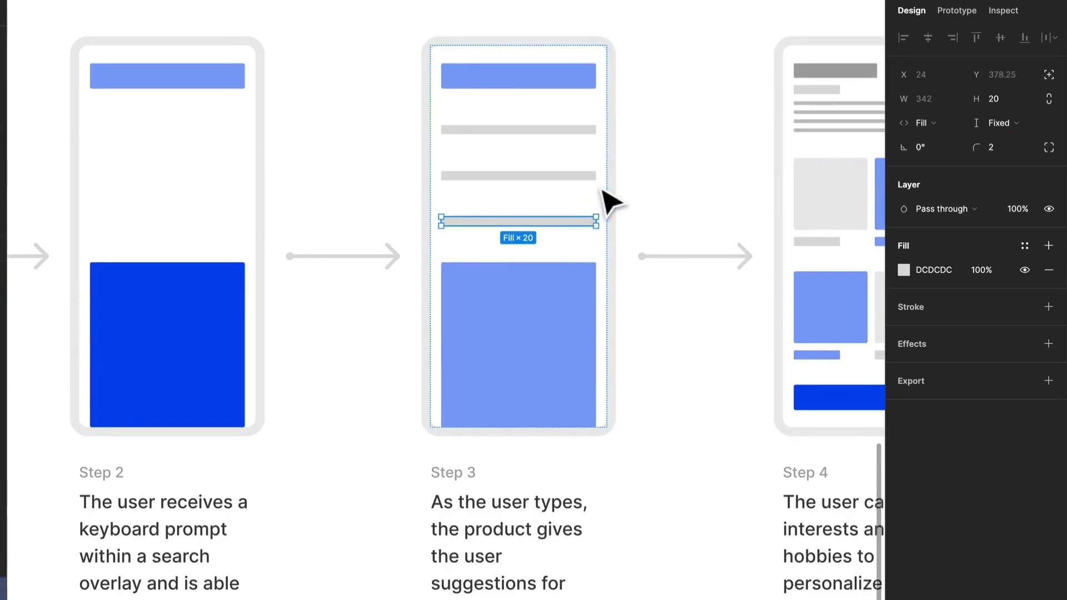
{"action": "key", "text": "ctrl+d"}
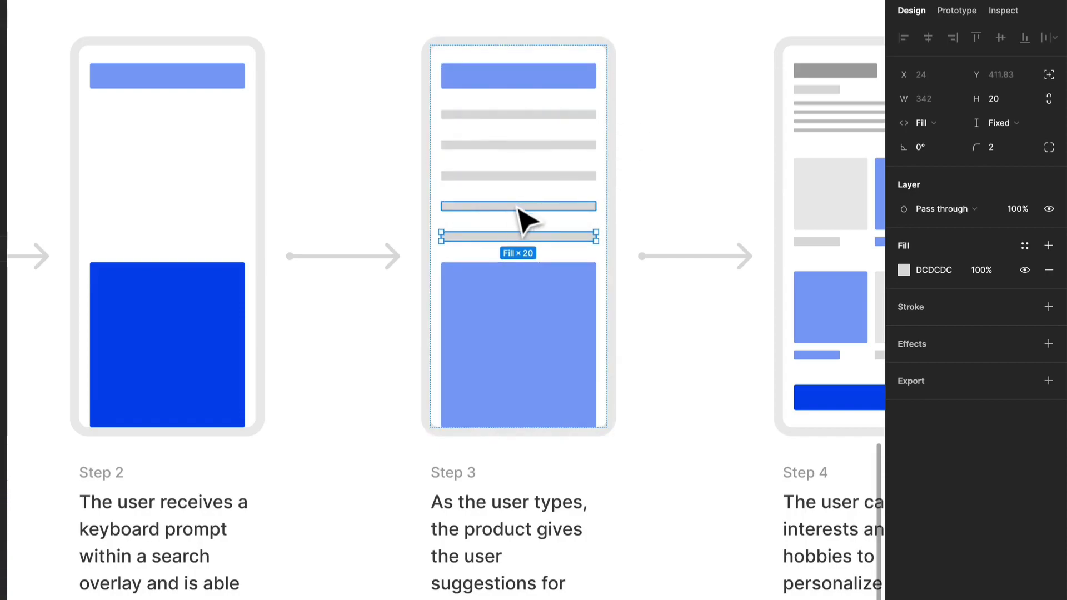
{"action": "key", "text": "ctrl+d"}
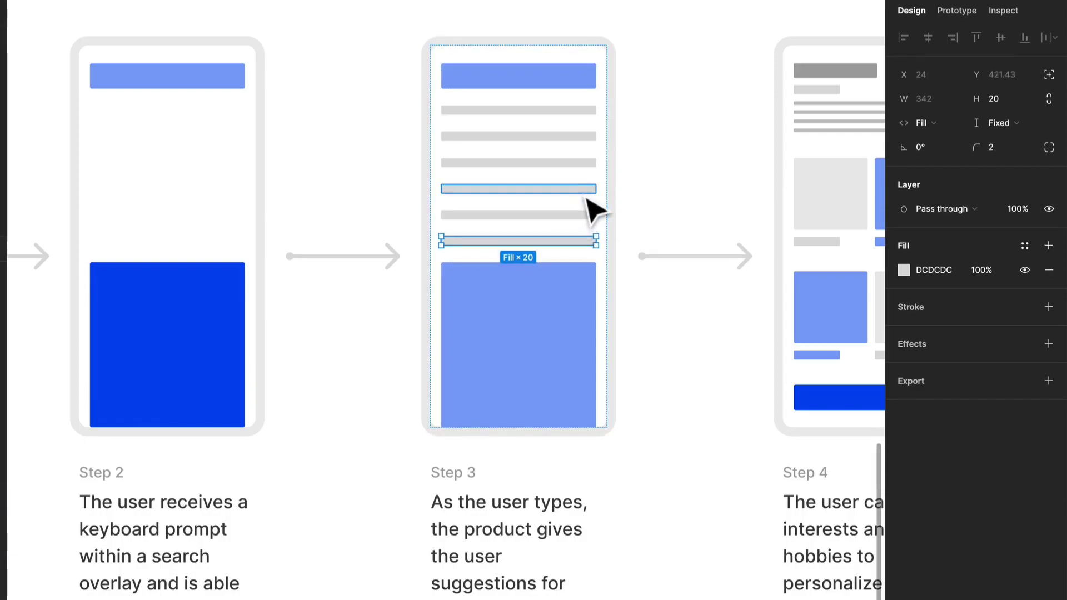
{"action": "key", "text": "ctrl+d"}
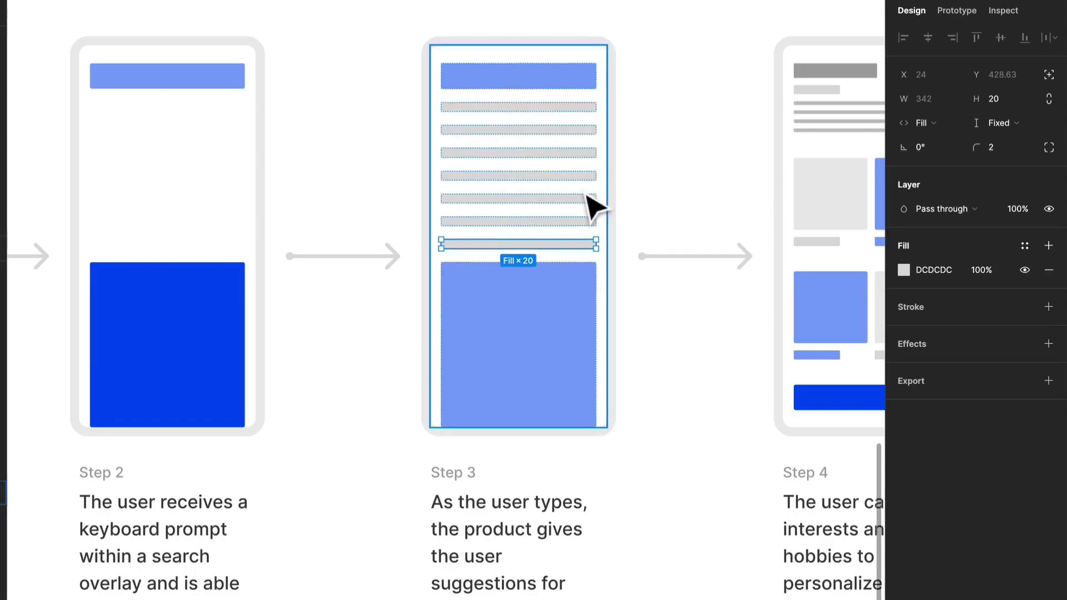
{"action": "key", "text": "ctrl+z"}
Step: Recolour the fourth suggestion line in the Step 3 device with the dark blue of the Step 2 keyboard block, 0647EE
{"action": "left_click", "coordinate": [580, 190]}
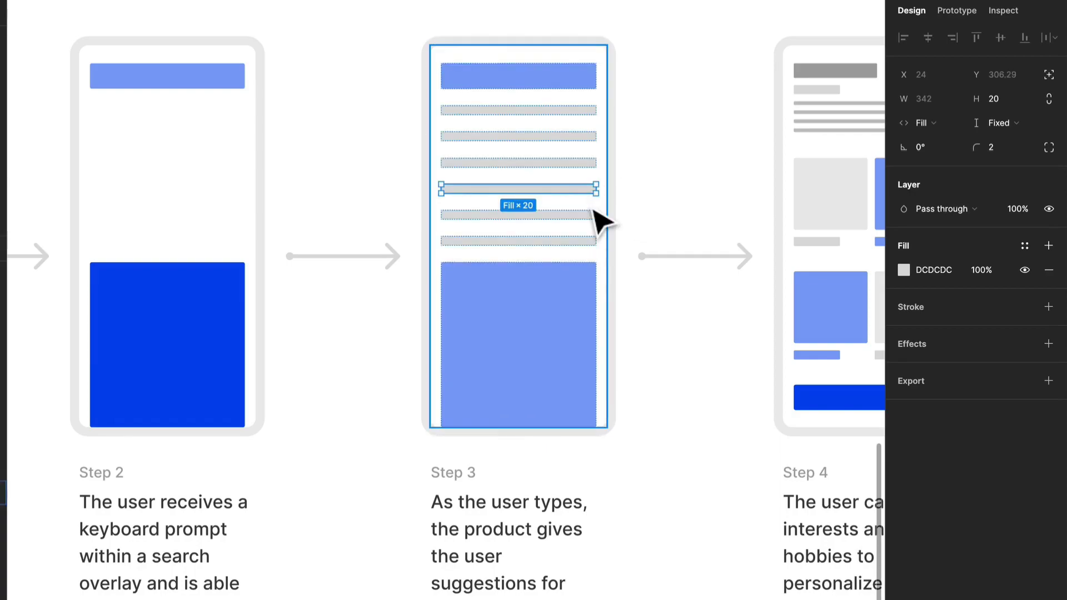
{"action": "key", "text": "i"}
{"action": "left_click", "coordinate": [194, 304]}
Step: Replace the Step 4 description with "The user is presented with many search results. And now they choose the product they have been looking for."
{"action": "scroll", "coordinate": [572, 441], "scroll_direction": "down", "scroll_amount": 4}
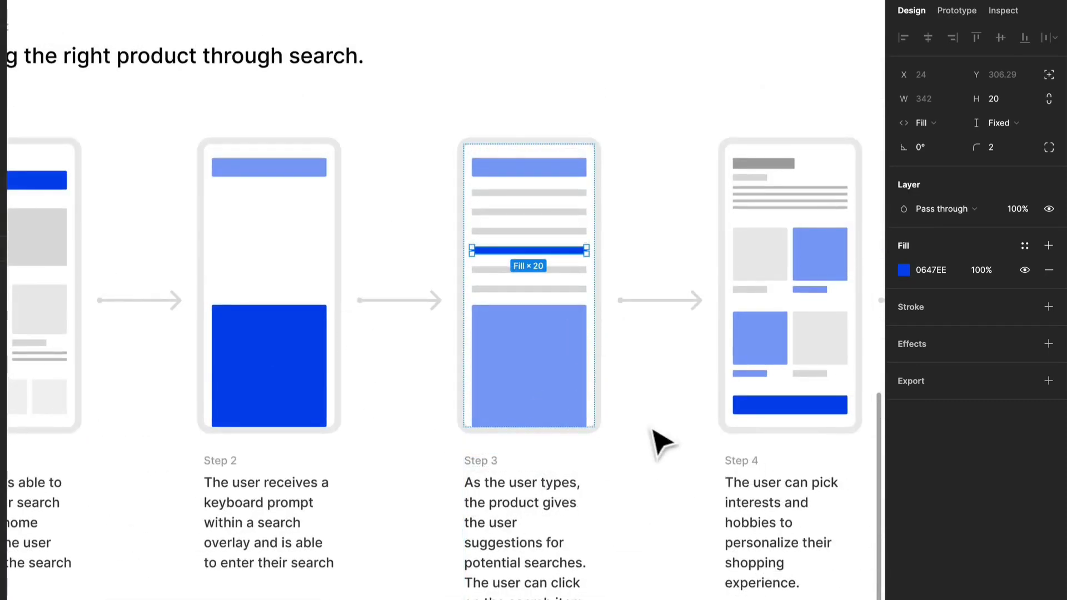
{"action": "scroll", "coordinate": [661, 440], "scroll_direction": "down", "scroll_amount": 2}
{"action": "scroll", "coordinate": [661, 441], "scroll_direction": "right", "scroll_amount": 2}
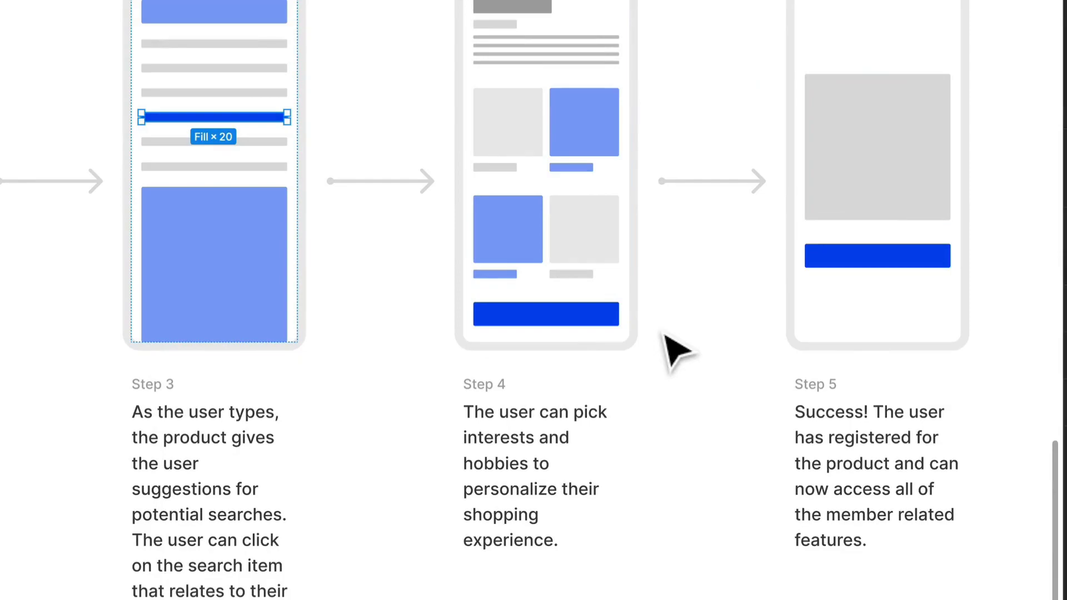
{"action": "left_click", "coordinate": [591, 418]}
{"action": "key", "text": "Return"}
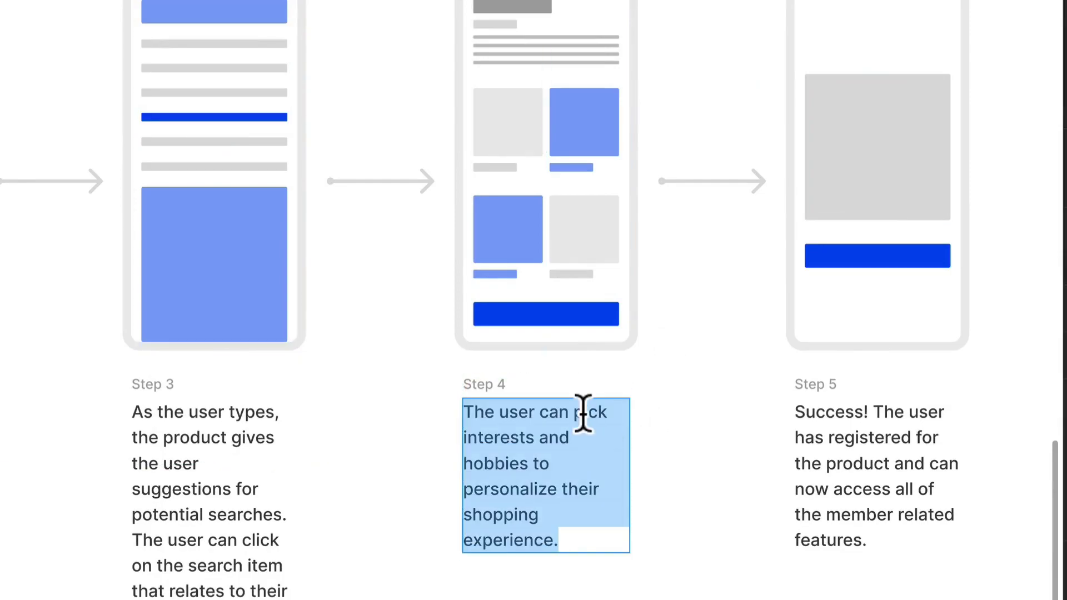
{"action": "type", "text": "The user is"}
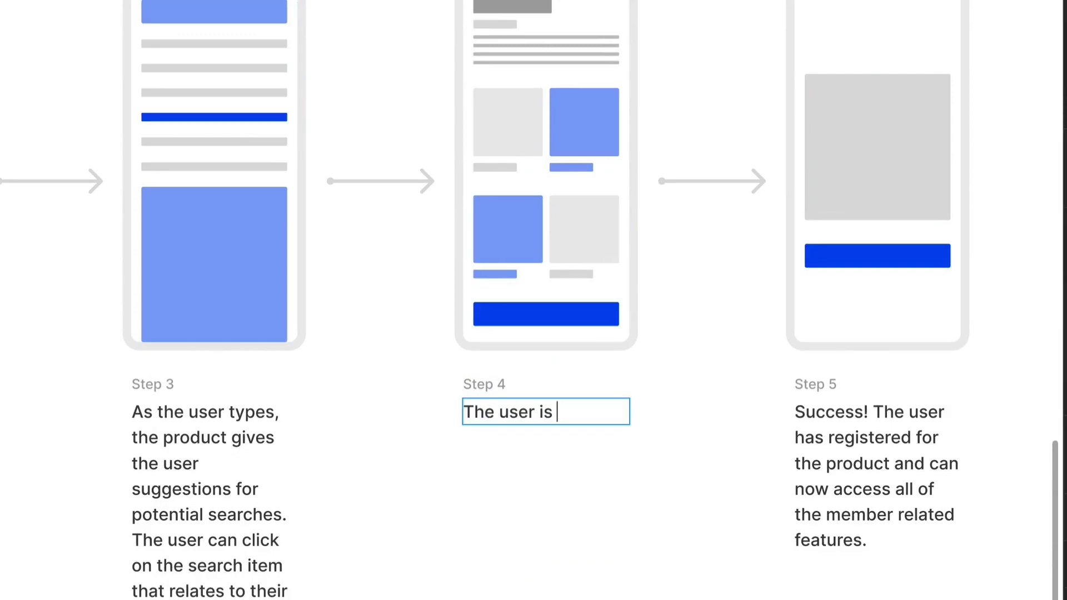
{"action": "type", "text": " presented "}
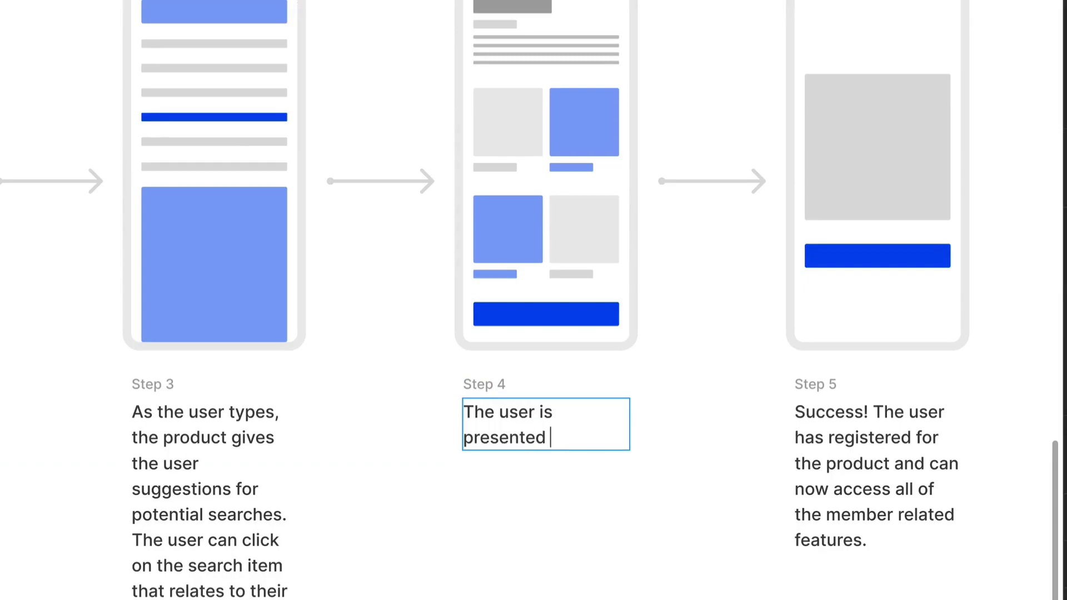
{"action": "type", "text": "with many searc"}
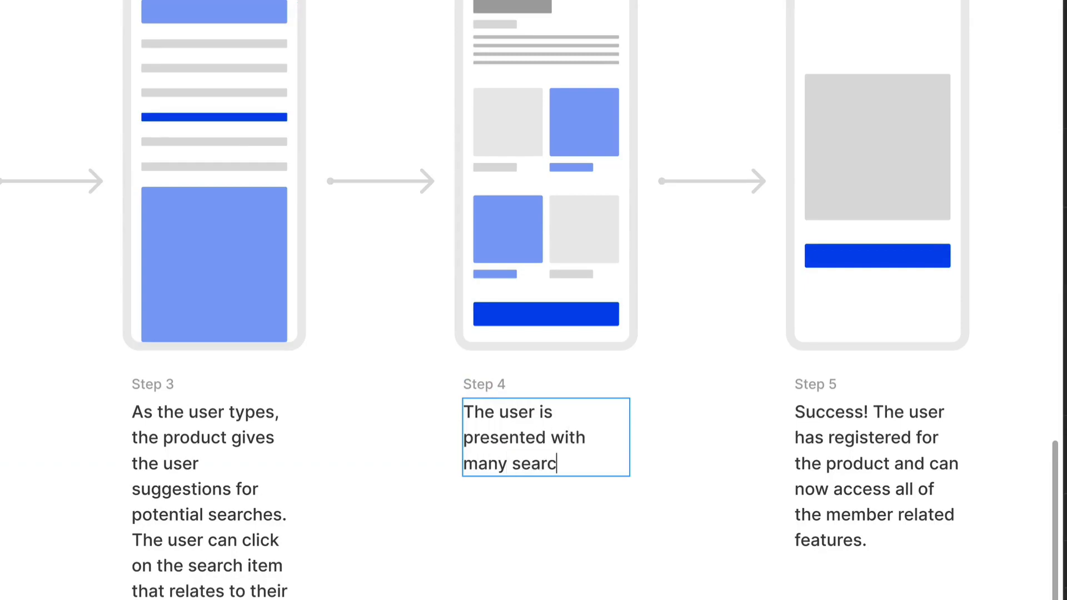
{"action": "type", "text": "h results."}
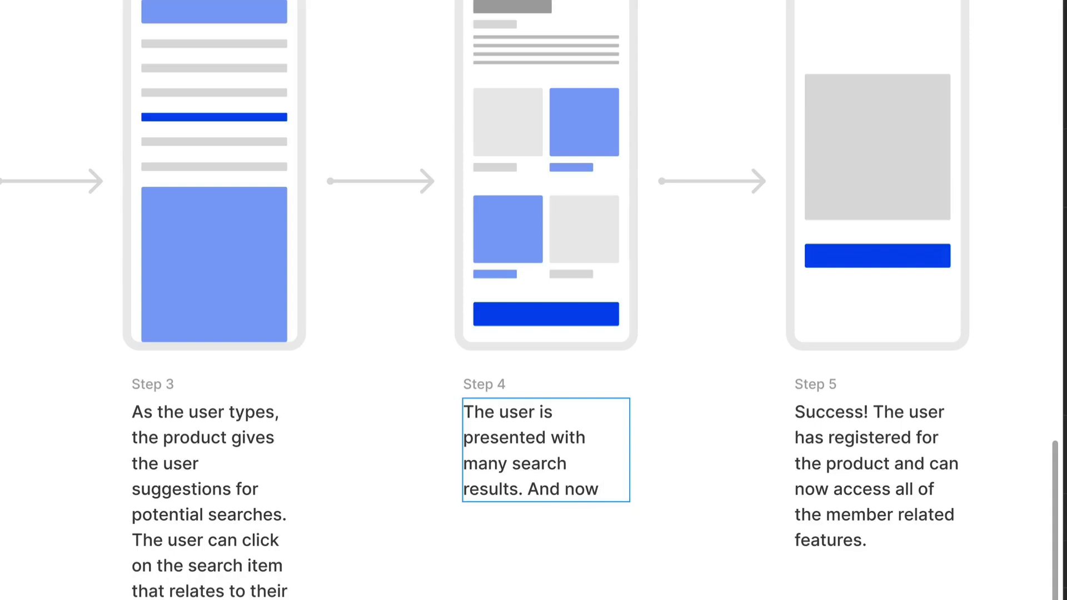
{"action": "type", "text": "And now thye"}
{"action": "key", "text": "BackSpace"}
{"action": "key", "text": "BackSpace"}
{"action": "key", "text": "BackSpace"}
{"action": "type", "text": "ey choose"}
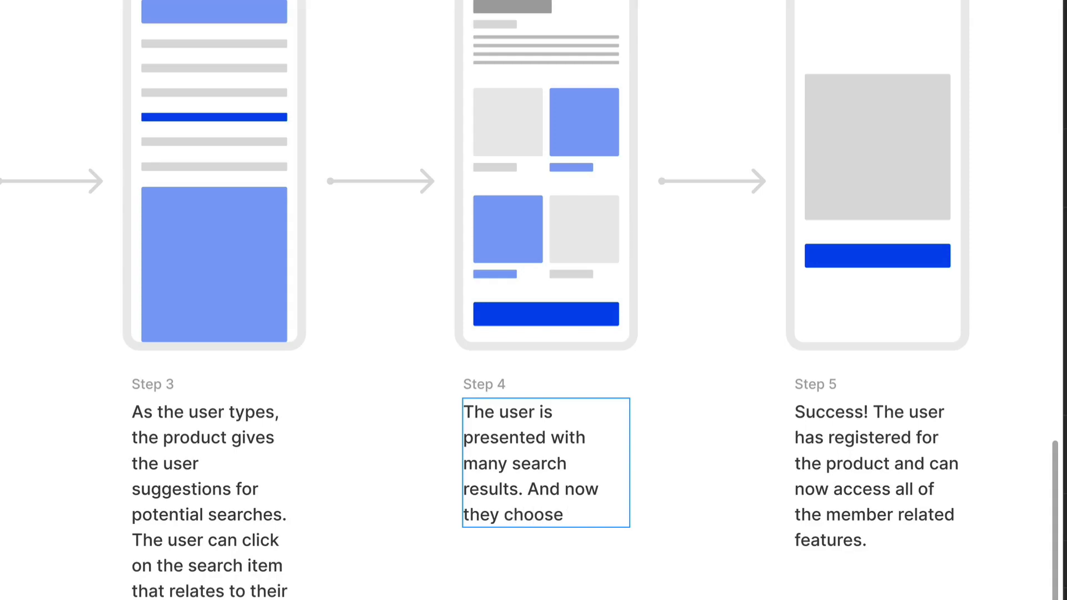
{"action": "type", "text": " the product th"}
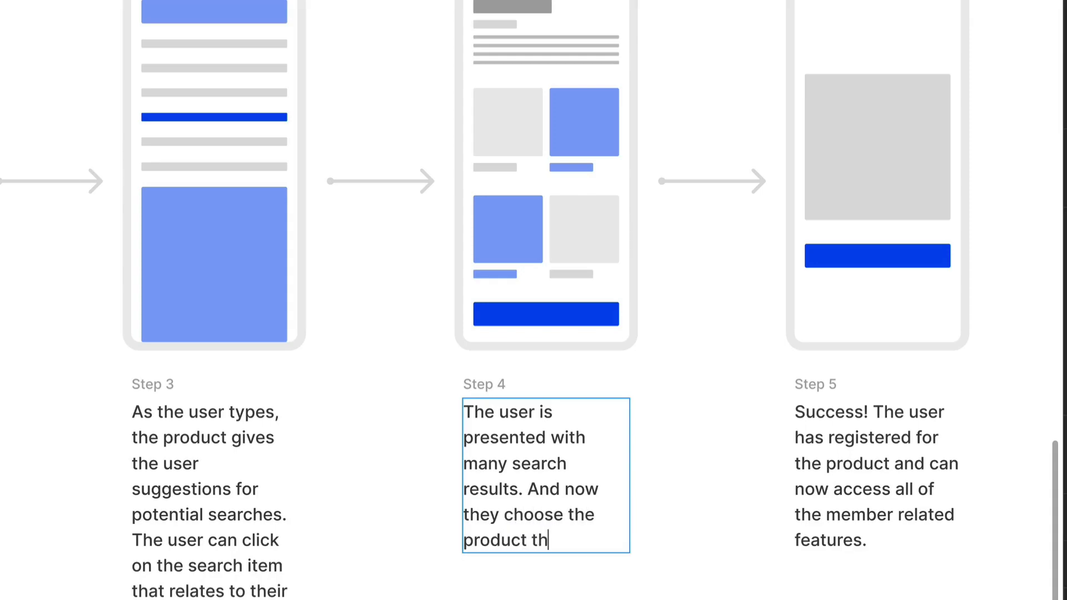
{"action": "type", "text": "ey have been looking for."}
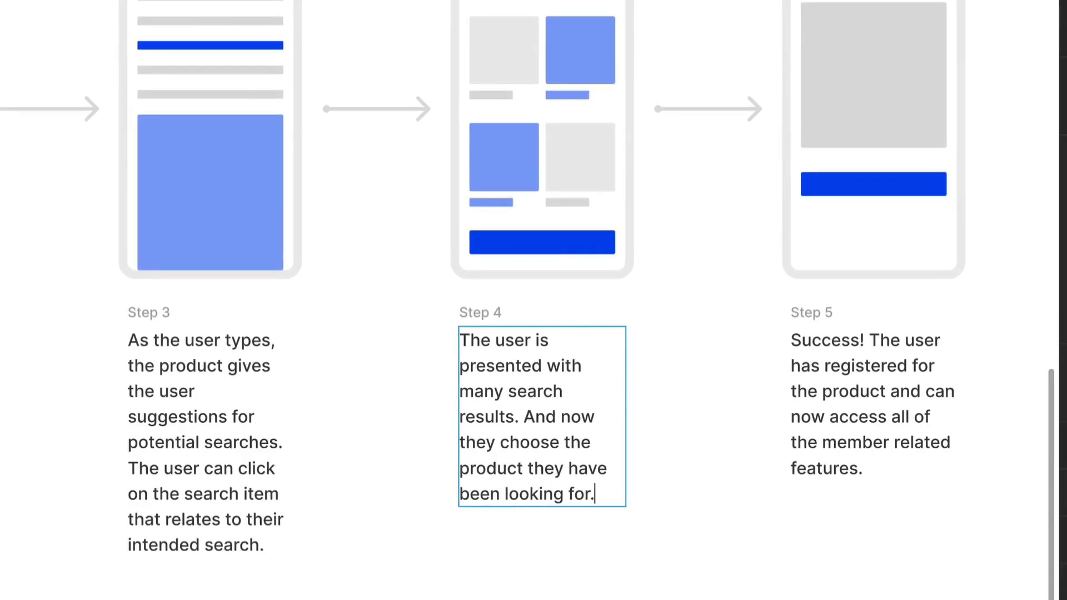
{"action": "key", "text": "Escape"}
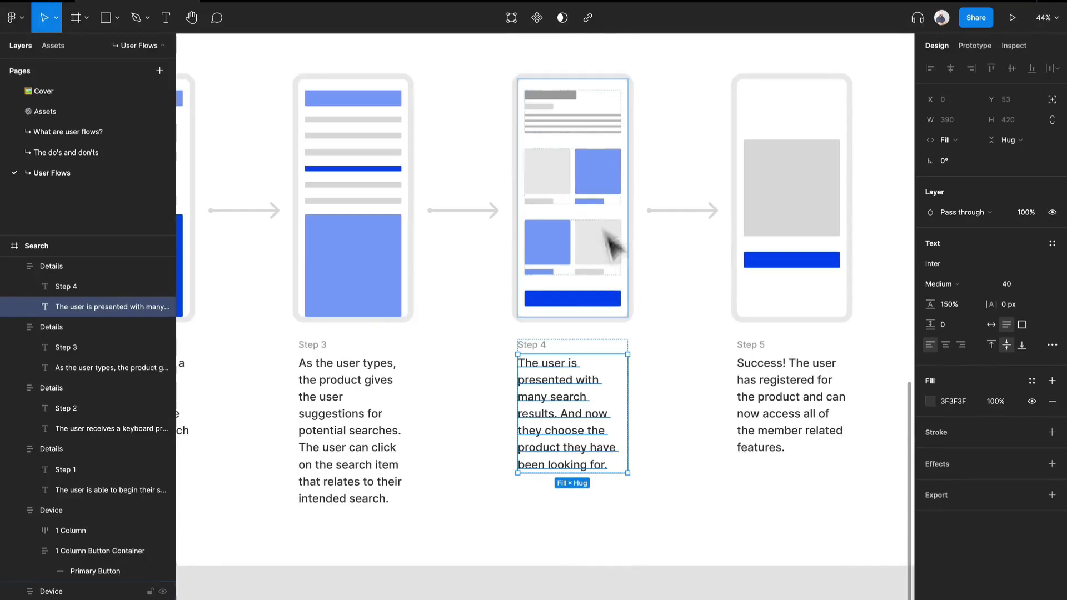
Step: Copy the captioned two-column row of the Step 1 device to the clipboard
{"action": "scroll", "coordinate": [605, 239], "scroll_direction": "down", "scroll_amount": 3, "text": "ctrl"}
{"action": "left_click_drag", "start_coordinate": [379, 236], "coordinate": [792, 248]}
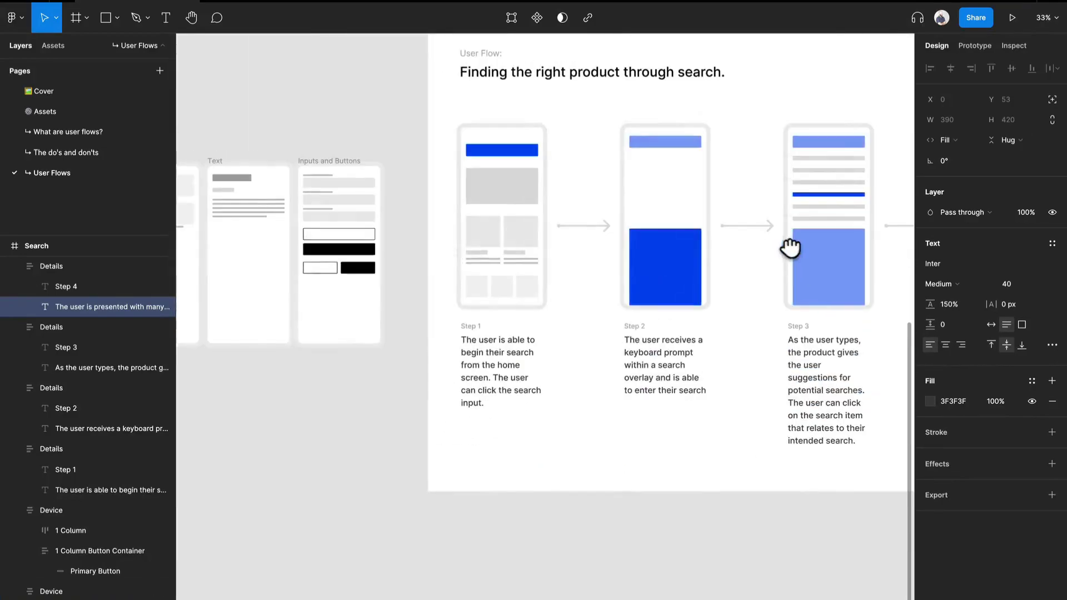
{"action": "double_click", "coordinate": [512, 247]}
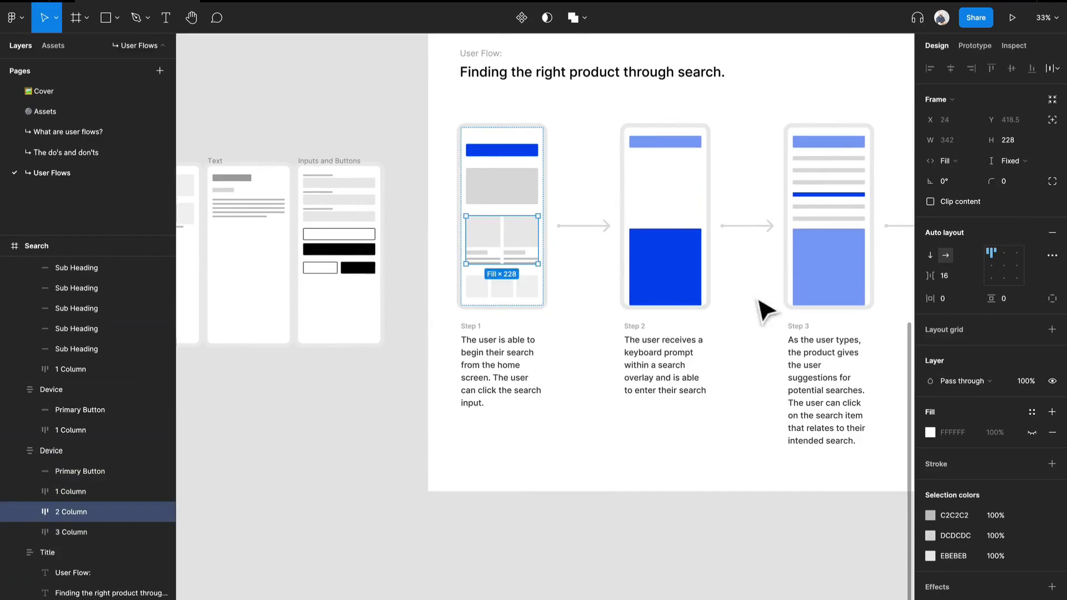
Step: Delete the text block, both two-column rows and the blue button from the Step 4 device
{"action": "left_click_drag", "start_coordinate": [756, 302], "coordinate": [401, 282]}
{"action": "left_click_drag", "start_coordinate": [630, 311], "coordinate": [582, 320]}
{"action": "left_click", "coordinate": [621, 174]}
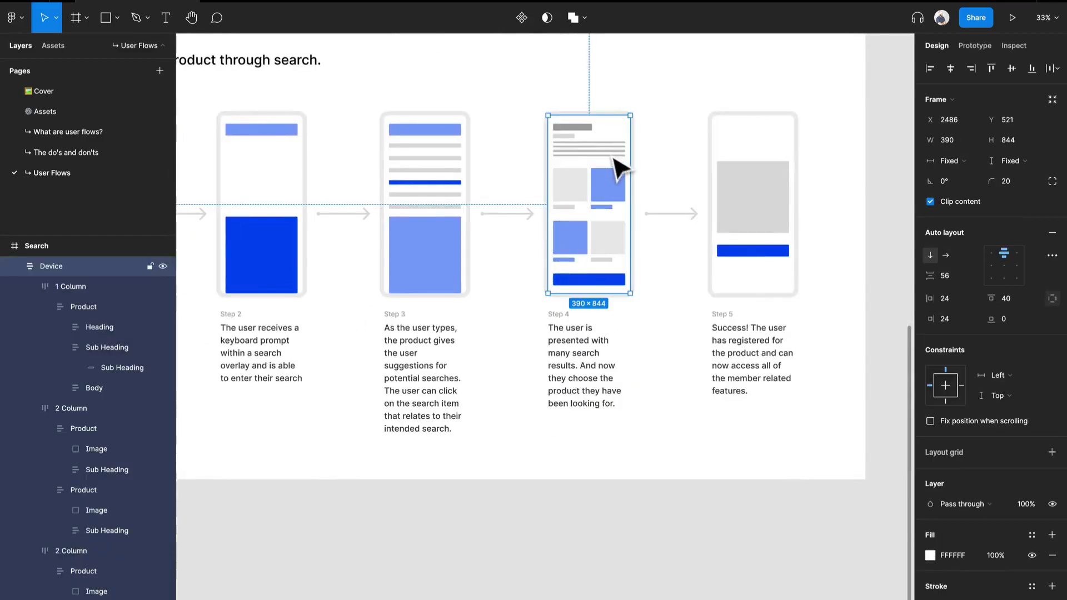
{"action": "double_click", "coordinate": [609, 152]}
{"action": "left_click", "coordinate": [602, 191], "text": "shift"}
{"action": "left_click", "coordinate": [585, 250], "text": "shift"}
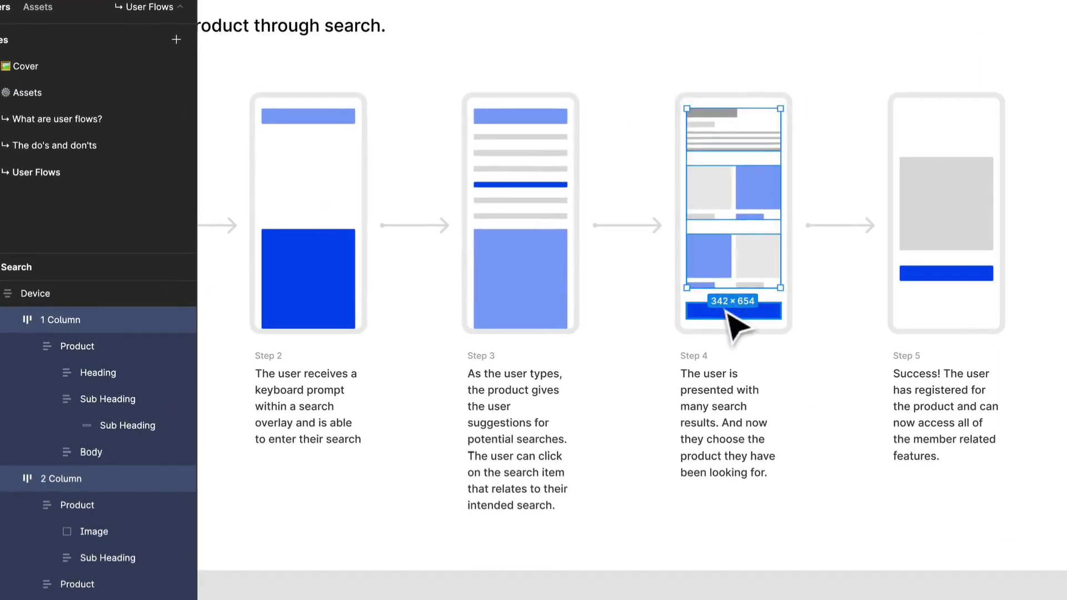
{"action": "left_click", "coordinate": [578, 276], "text": "shift"}
{"action": "key", "text": "Delete"}
Step: Paste three copies of the captioned two-column row into the empty Step 4 device
{"action": "left_click", "coordinate": [714, 291]}
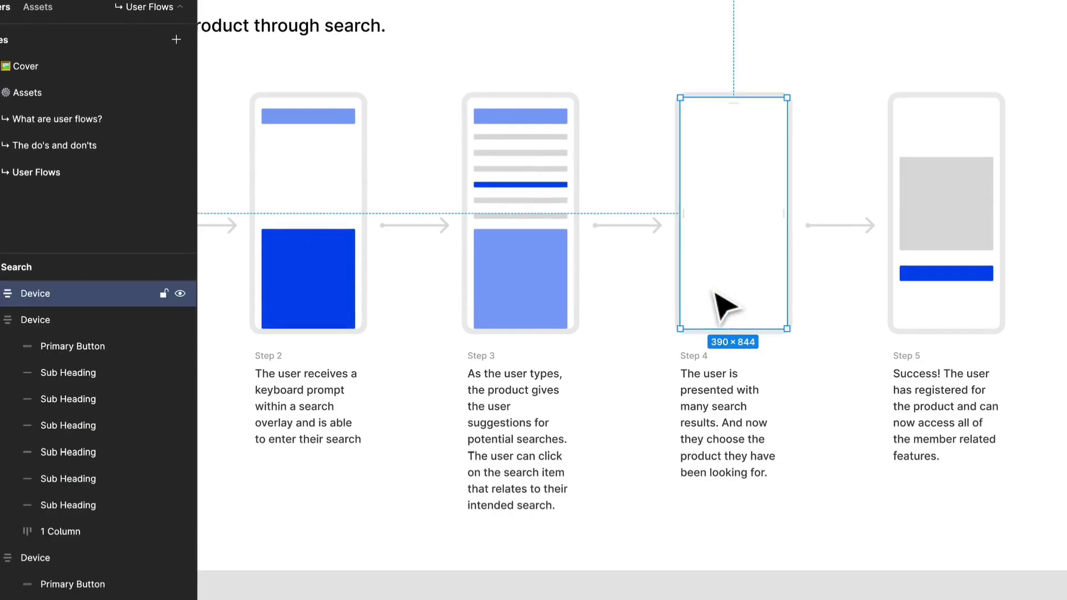
{"action": "key", "text": "super+v"}
{"action": "key", "text": "super+v"}
{"action": "key", "text": "super+v"}
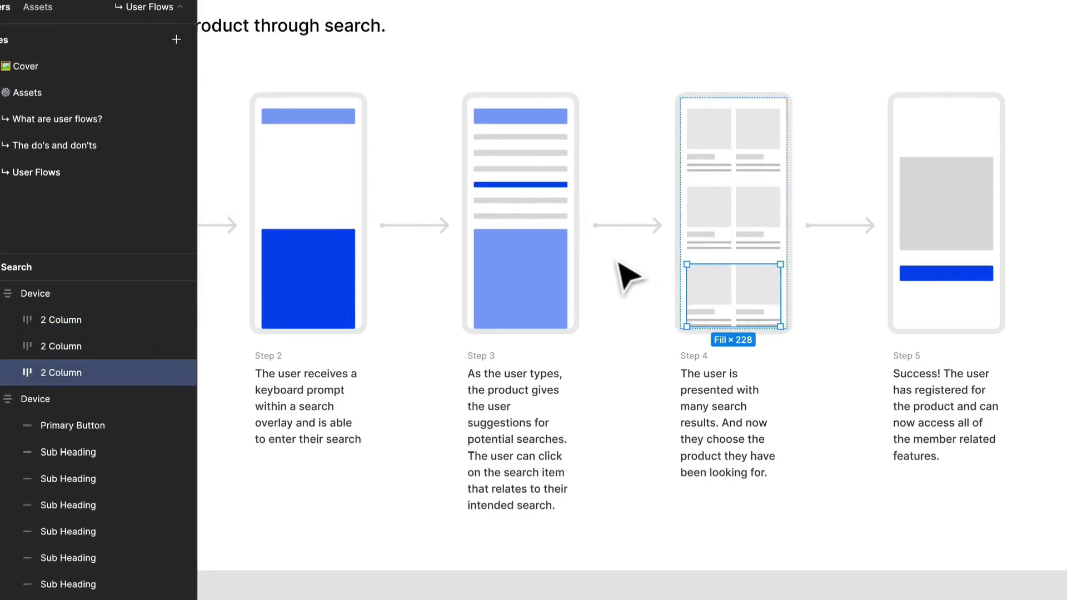
Step: Copy the light blue search bar from the Step 3 device into the Step 4 device and move it above the two-column rows
{"action": "left_click", "coordinate": [517, 121]}
{"action": "left_click", "coordinate": [516, 121]}
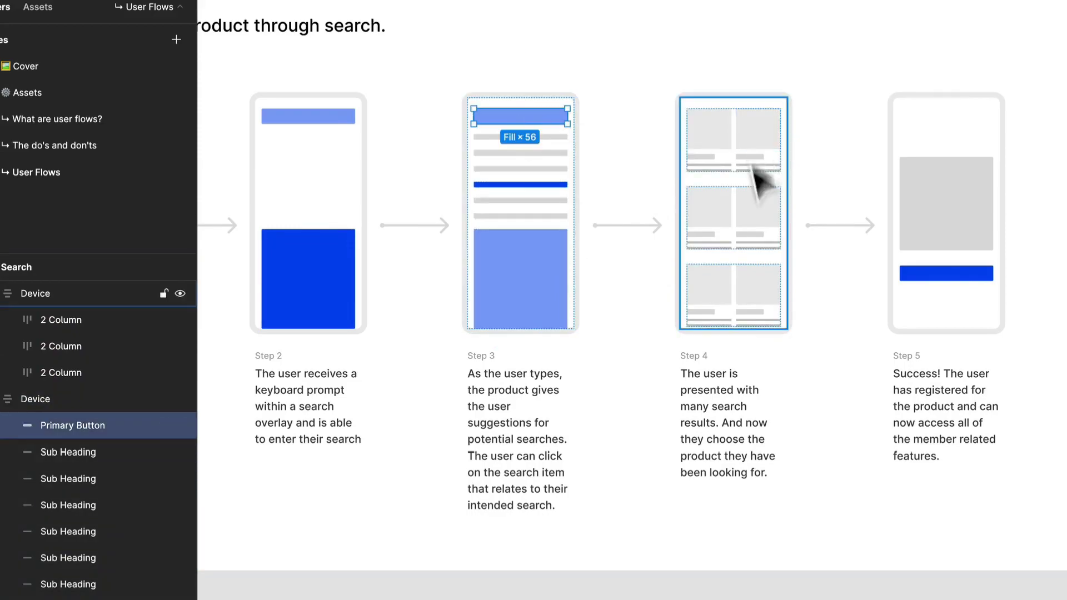
{"action": "left_click", "coordinate": [760, 186]}
{"action": "key", "text": "super+v"}
{"action": "key", "text": "Up"}
{"action": "key", "text": "Up"}
{"action": "key", "text": "Up"}
{"action": "key", "text": "Down"}
{"action": "key", "text": "Up"}
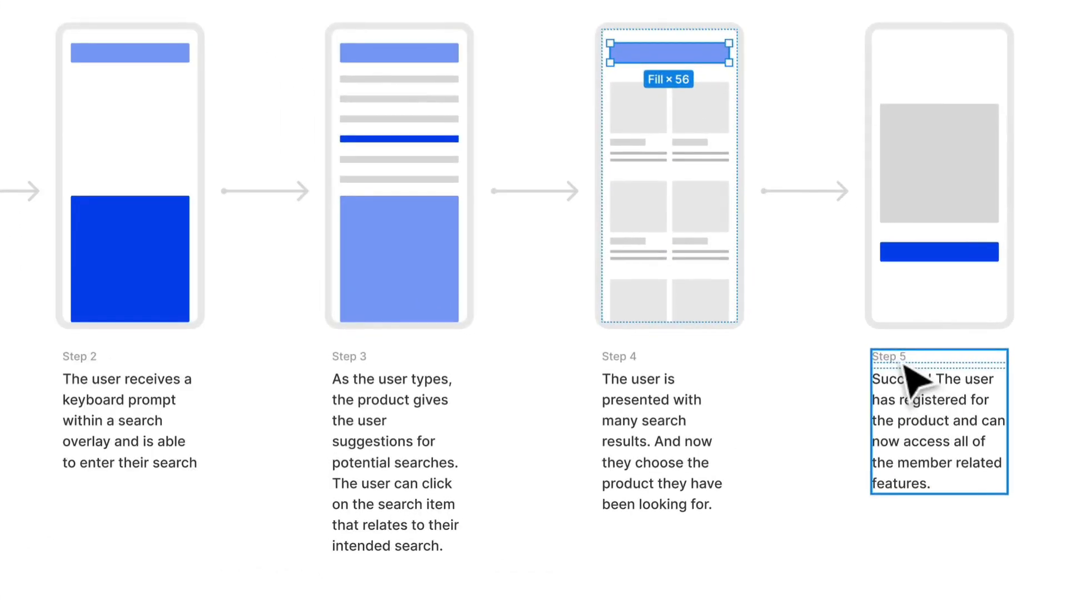
Step: Replace the Step 5 description, starting the new text with "The user is now able to review the product that they"
{"action": "left_click", "coordinate": [917, 360]}
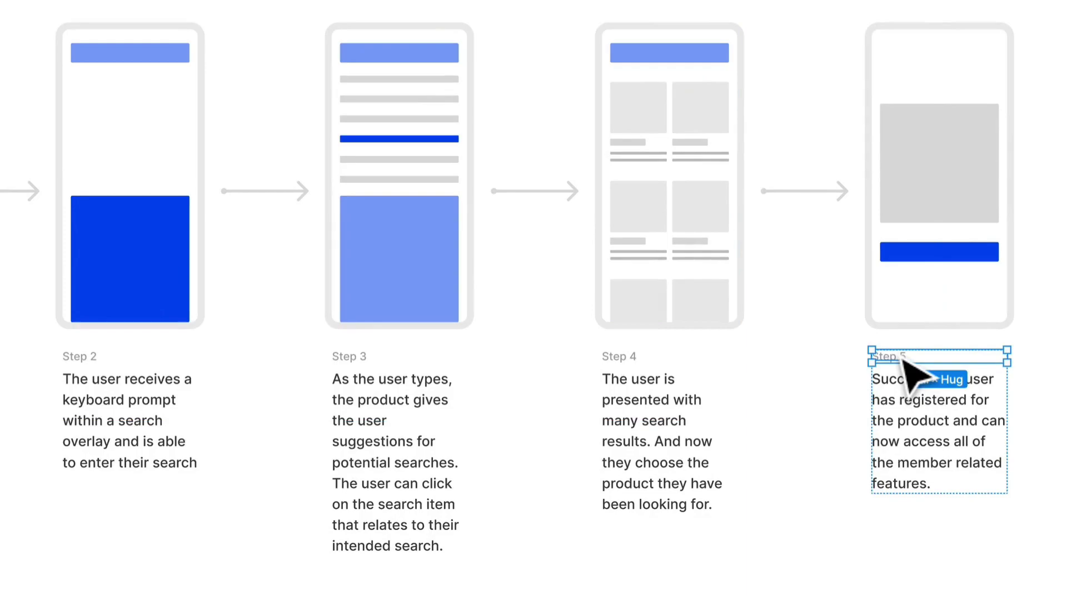
{"action": "double_click", "coordinate": [956, 387]}
{"action": "type", "text": "Th"}
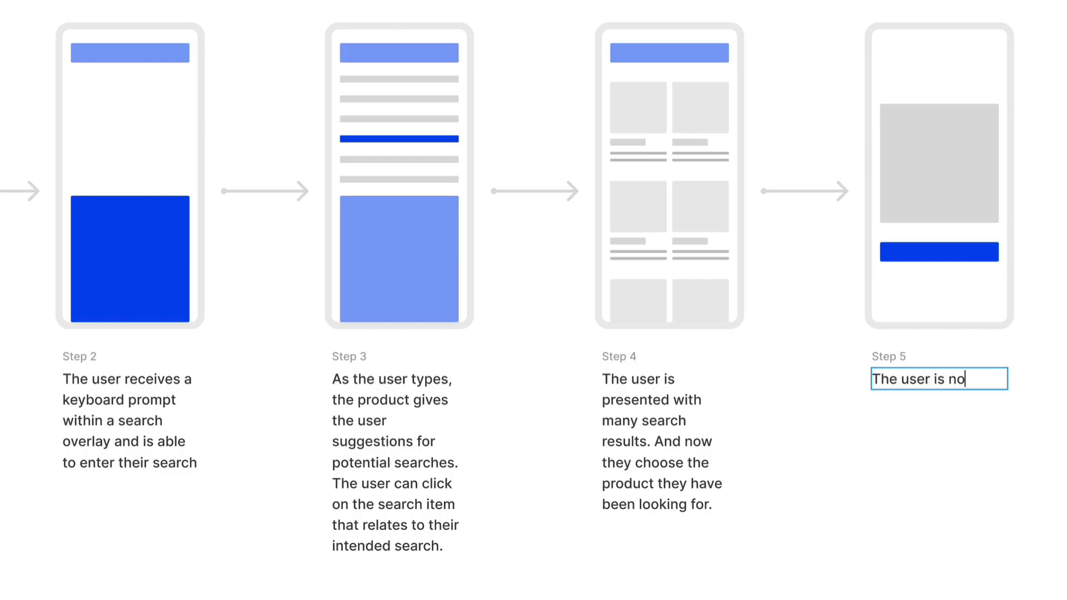
{"action": "type", "text": "e user is now able to review the product"}
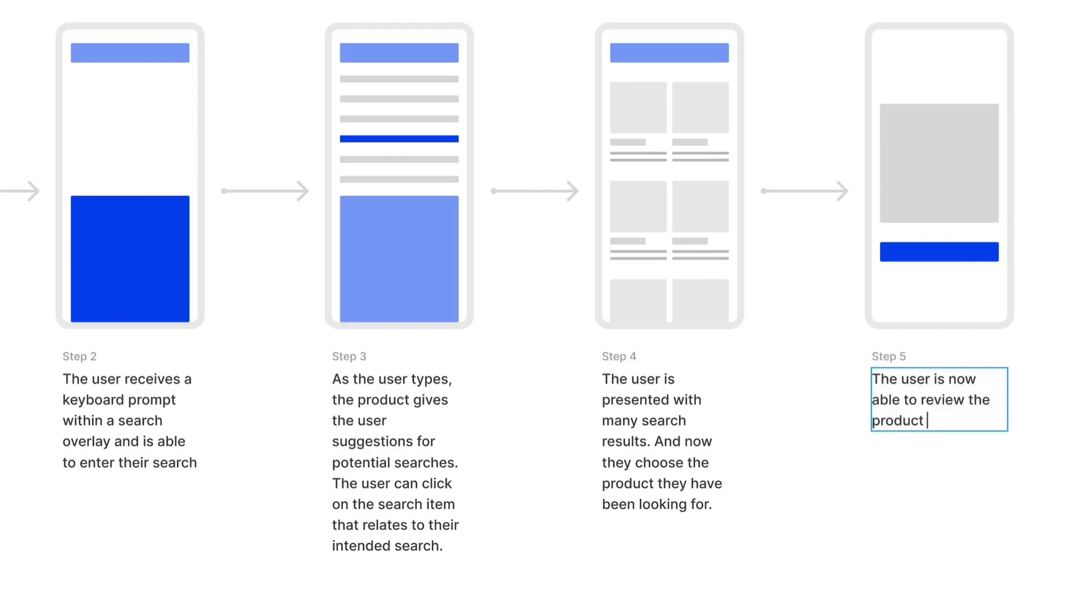
{"action": "type", "text": " that they had search"}
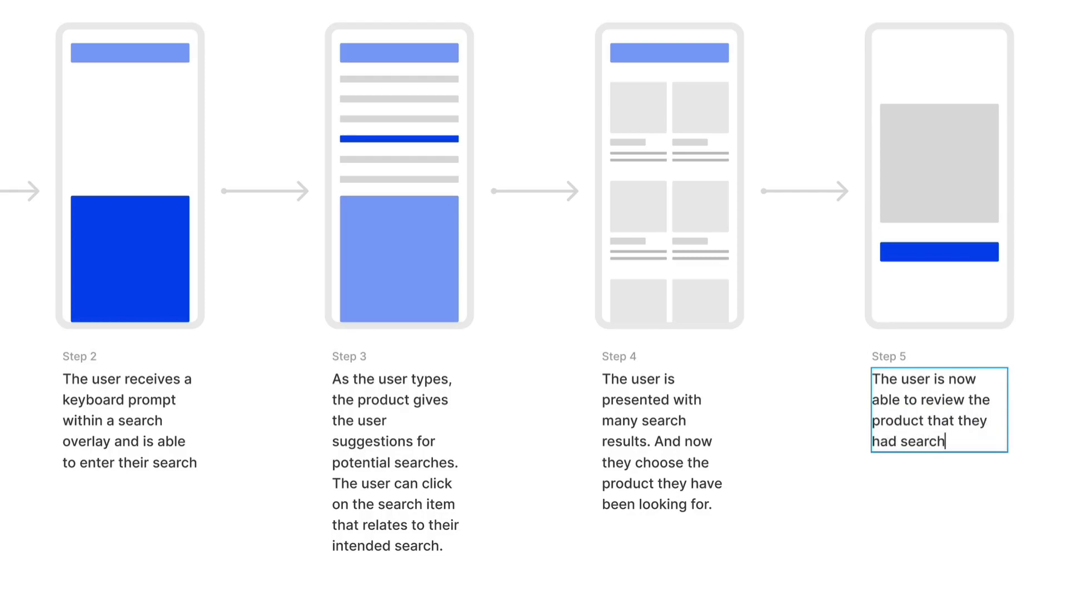
{"action": "type", "text": "ed for and can decid"}
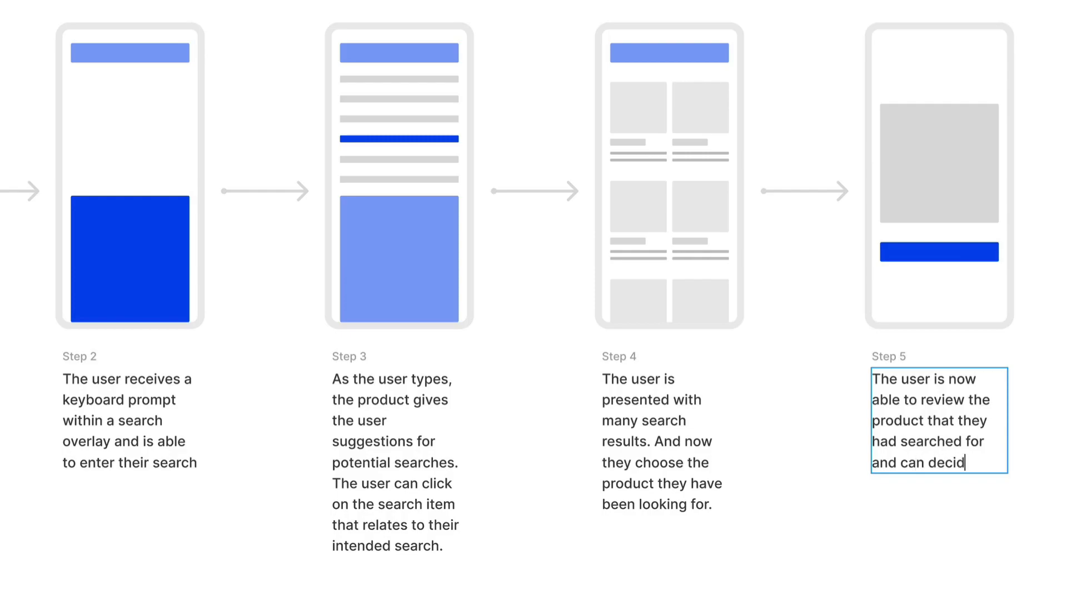
{"action": "type", "text": "e if they"}
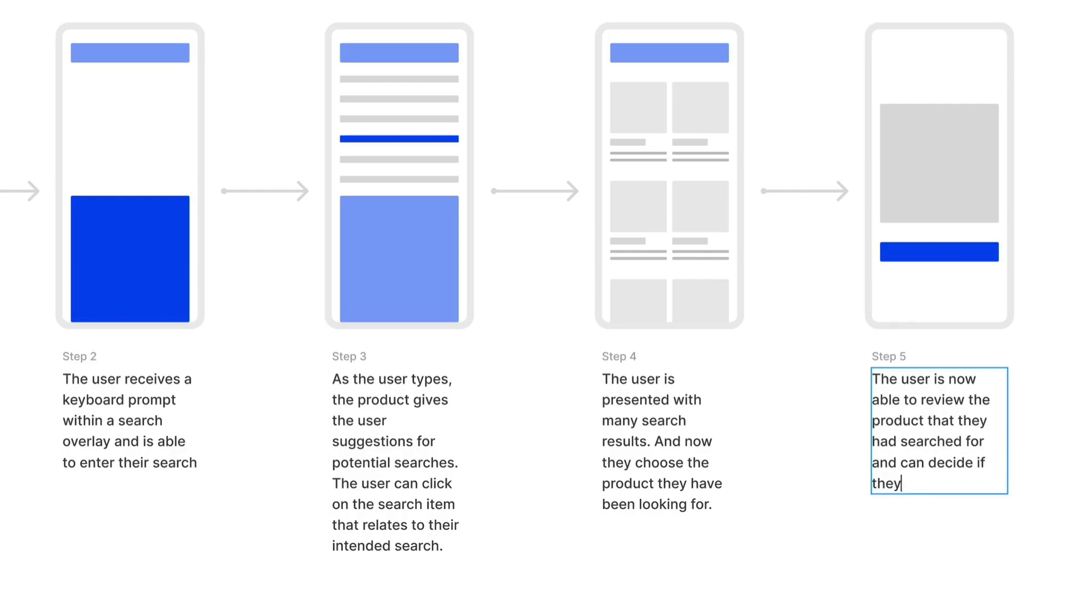
{"action": "type", "text": " want to add the i"}
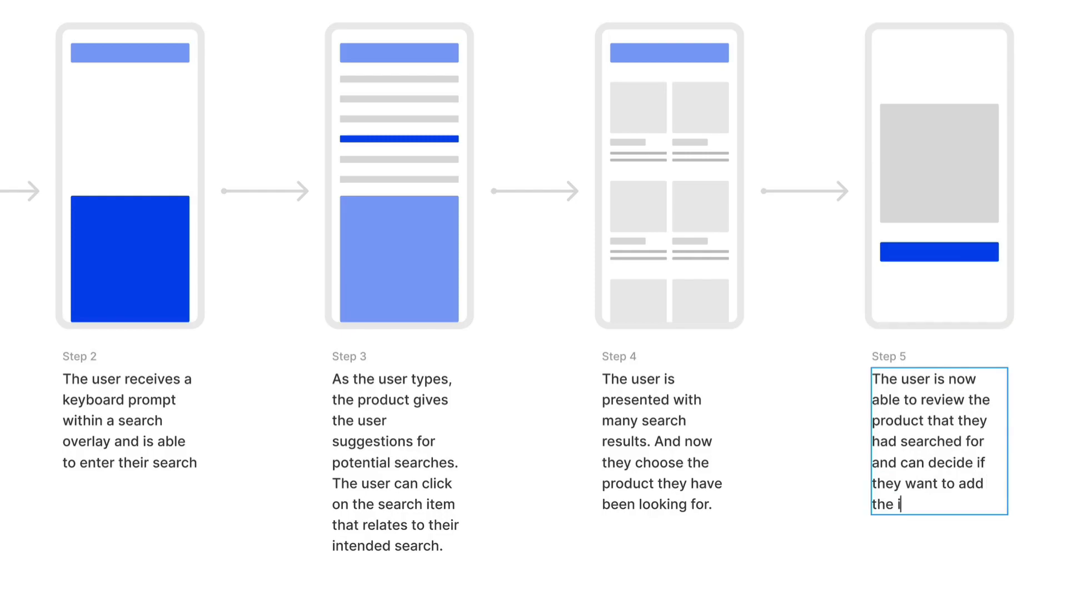
{"action": "type", "text": "tem to their cart."}
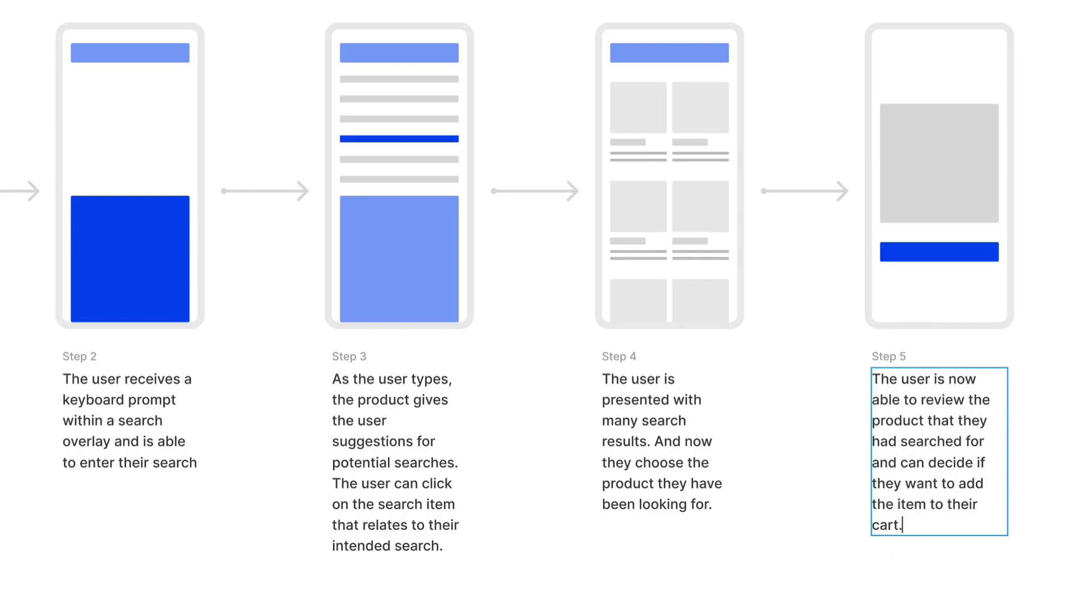
Step: Complete the Step 5 description with "had searched for and can decide if they want to add the item to their cart."
{"action": "key", "text": "Escape"}
Step: Copy the single-column block with image, heading and text lines from the wireframe component frames beside the flows
{"action": "scroll", "coordinate": [759, 237], "scroll_direction": "down", "scroll_amount": 3}
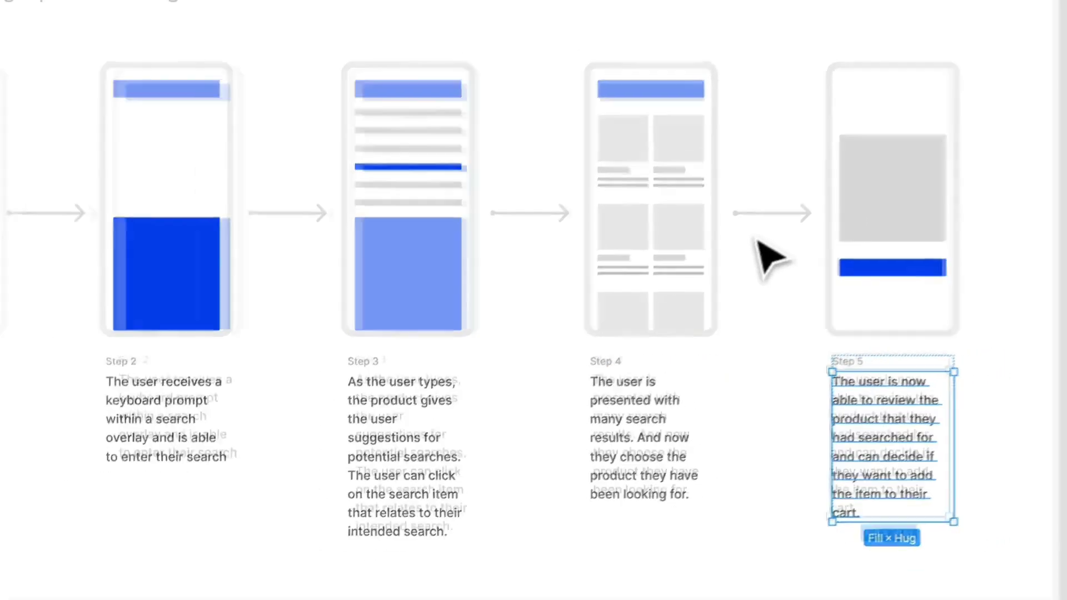
{"action": "left_click_drag", "start_coordinate": [213, 76], "coordinate": [439, 81]}
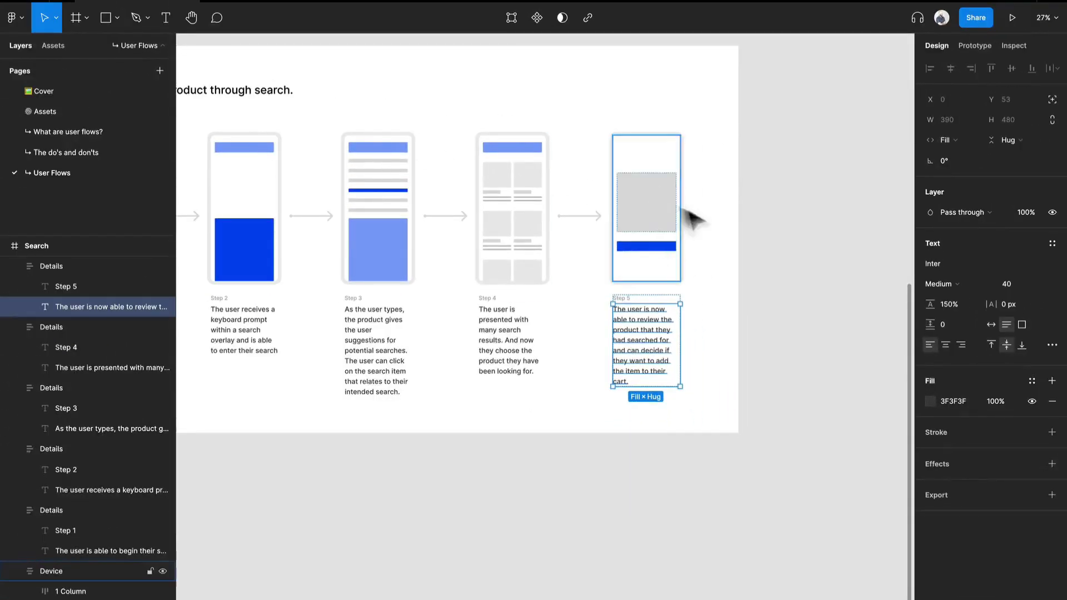
{"action": "left_click_drag", "start_coordinate": [388, 275], "coordinate": [561, 472]}
{"action": "left_click_drag", "start_coordinate": [621, 245], "coordinate": [545, 388]}
{"action": "left_click_drag", "start_coordinate": [344, 242], "coordinate": [417, 354]}
{"action": "mouse_move", "coordinate": [517, 371]}
{"action": "left_mouse_down"}
{"action": "mouse_move", "coordinate": [486, 352]}
{"action": "mouse_move", "coordinate": [512, 371]}
{"action": "left_mouse_up"}
{"action": "left_click_drag", "start_coordinate": [466, 145], "coordinate": [679, 177]}
{"action": "left_click_drag", "start_coordinate": [789, 160], "coordinate": [785, 79]}
{"action": "left_click_drag", "start_coordinate": [600, 405], "coordinate": [729, 71]}
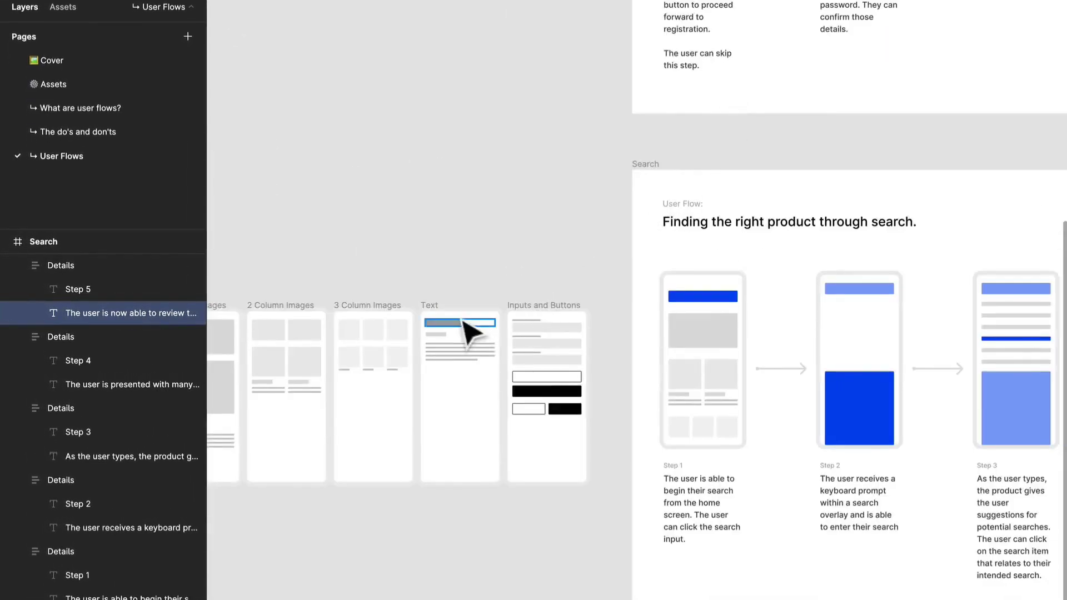
{"action": "left_click_drag", "start_coordinate": [466, 324], "coordinate": [688, 224]}
{"action": "left_click", "coordinate": [410, 293]}
Step: Replace the plain grey image of the Step 5 device with the copied single-column block, placed above the blue button
{"action": "left_click_drag", "start_coordinate": [846, 310], "coordinate": [414, 243]}
{"action": "left_click_drag", "start_coordinate": [667, 300], "coordinate": [290, 283]}
{"action": "left_click", "coordinate": [728, 223], "text": "super"}
{"action": "key", "text": "super+v"}
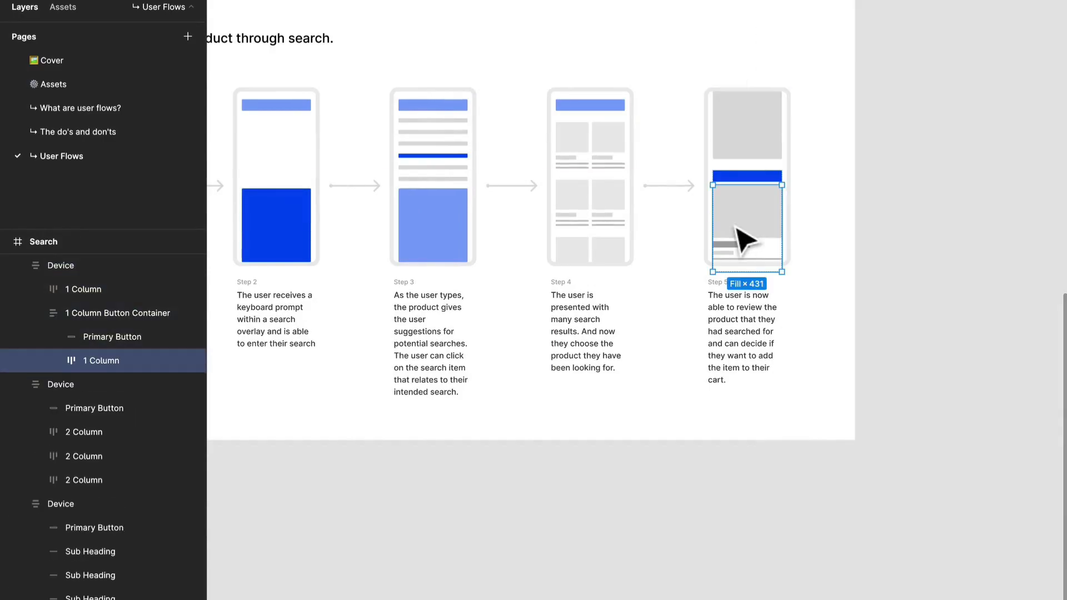
{"action": "key", "text": "Up"}
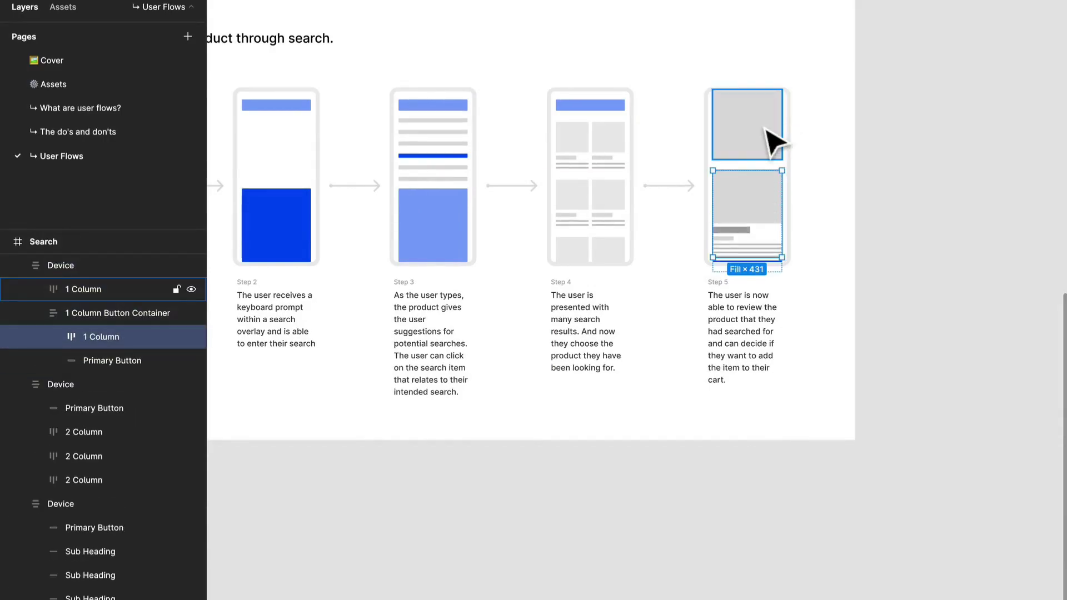
{"action": "left_click", "coordinate": [774, 139]}
{"action": "key", "text": "Delete"}
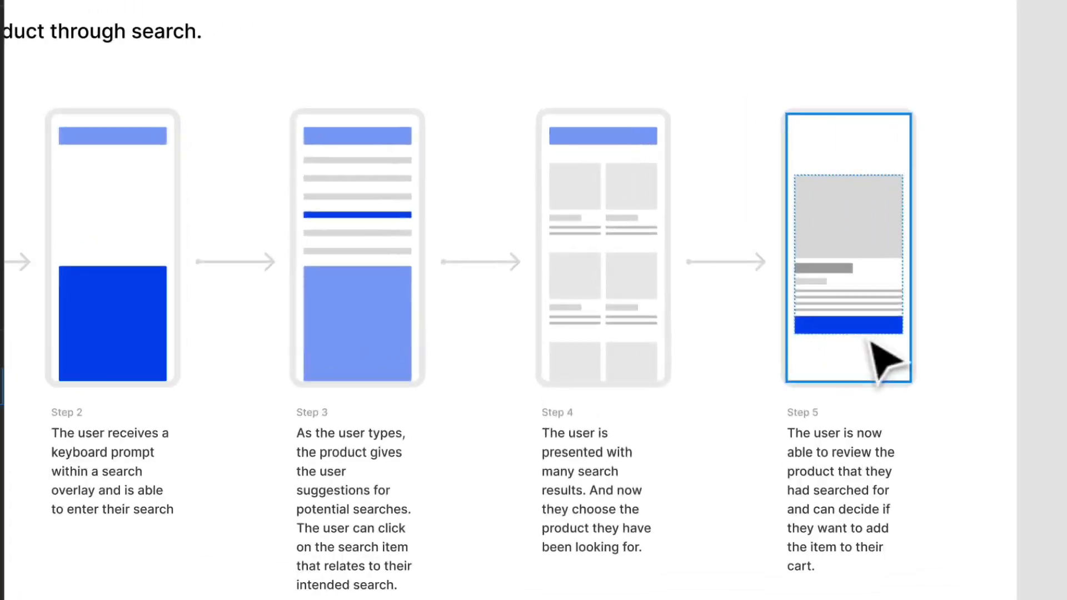
Step: Move the blue button of the Step 5 device out of its container, leaving a gap below the product text lines
{"action": "left_click", "coordinate": [880, 334]}
{"action": "left_click", "coordinate": [875, 335]}
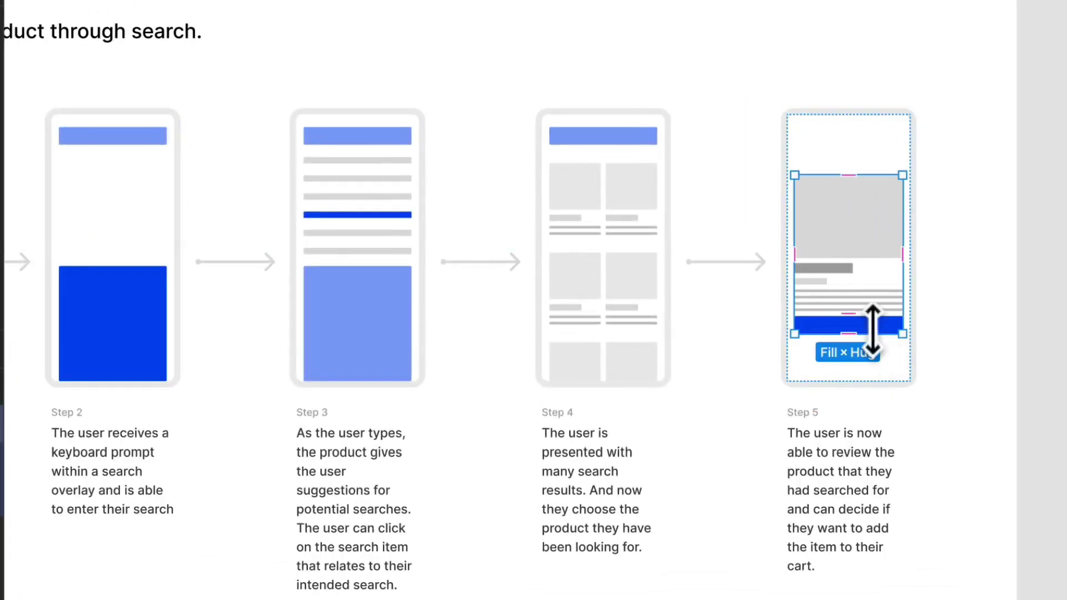
{"action": "left_click_drag", "start_coordinate": [883, 325], "coordinate": [878, 364]}
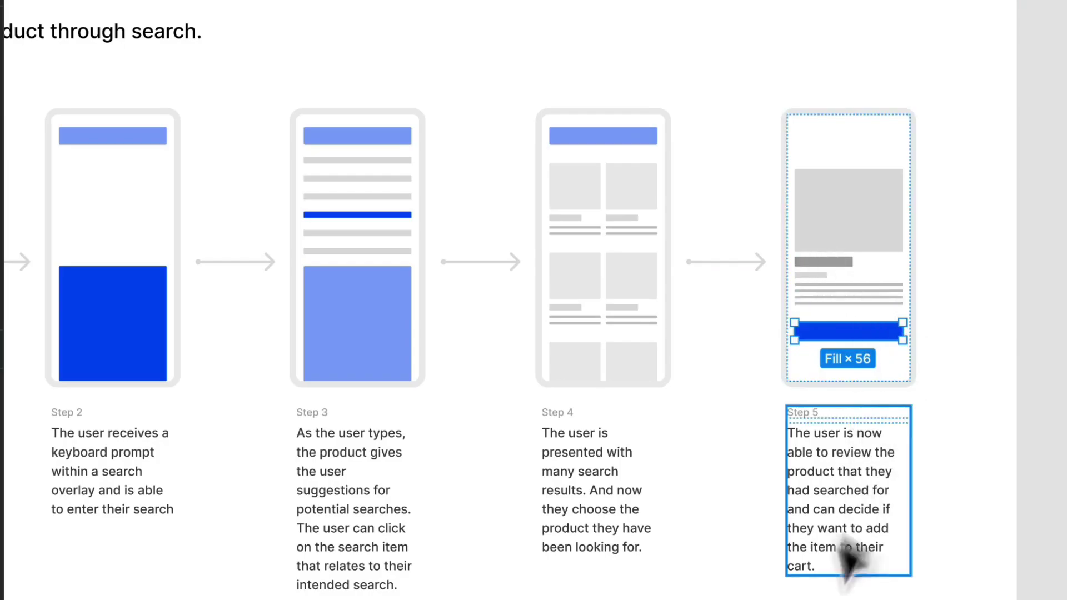
{"action": "left_click", "coordinate": [1012, 543]}
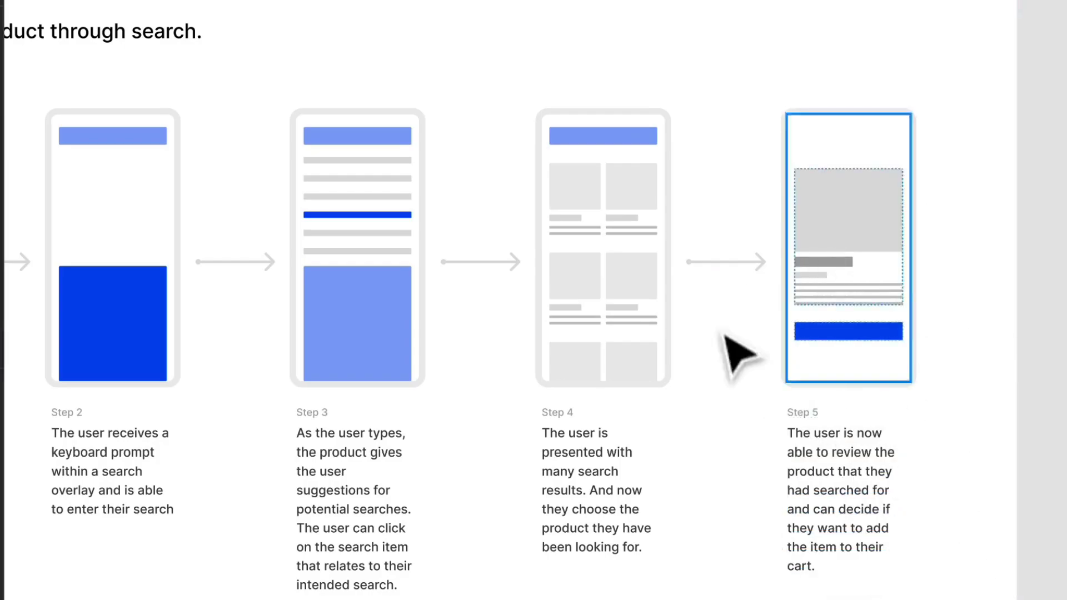
{"action": "scroll", "coordinate": [905, 384], "scroll_direction": "down", "scroll_amount": 1}
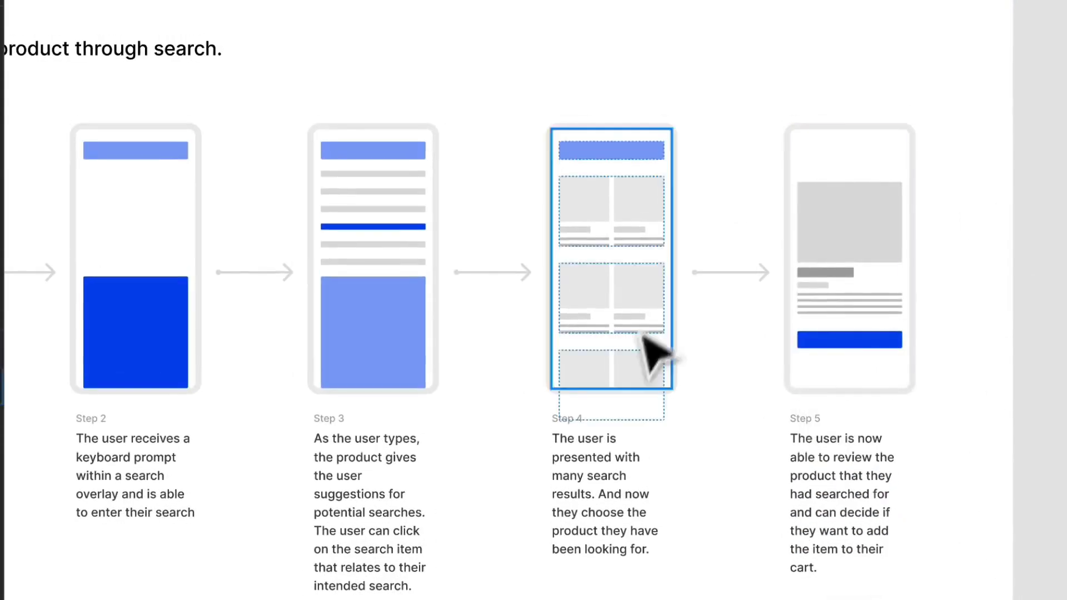
{"action": "left_click_drag", "start_coordinate": [326, 358], "coordinate": [528, 386]}
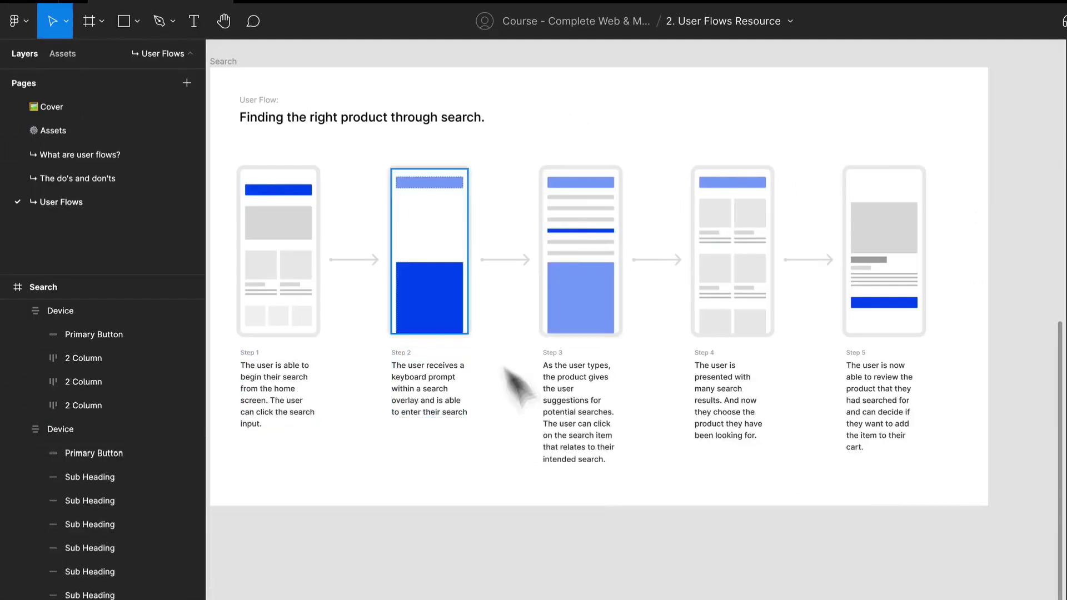
{"action": "left_click", "coordinate": [345, 451]}
{"action": "scroll", "coordinate": [409, 465], "scroll_direction": "up", "scroll_amount": 2}
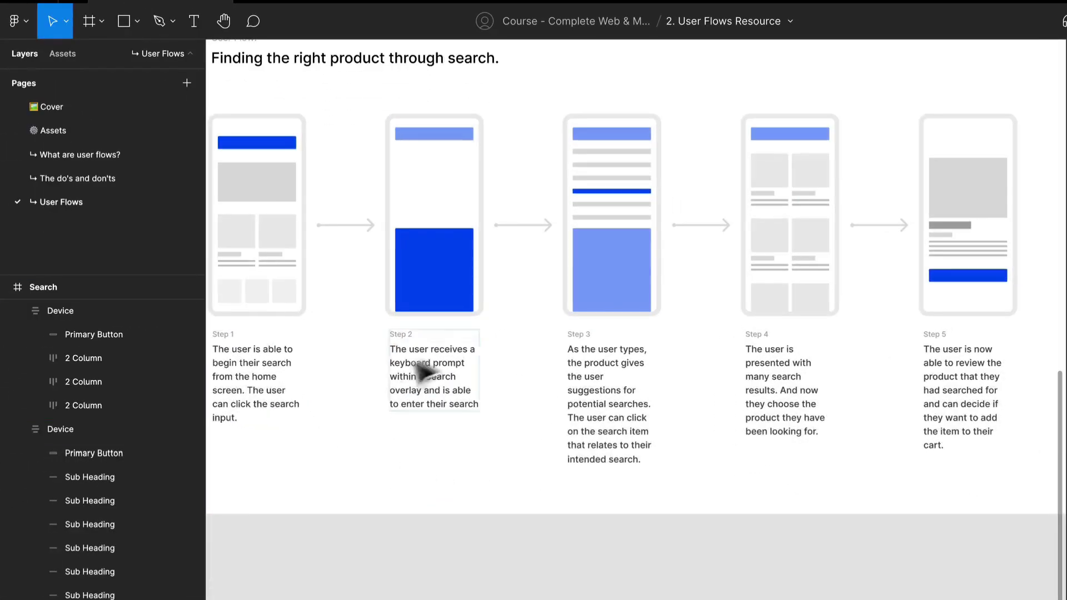